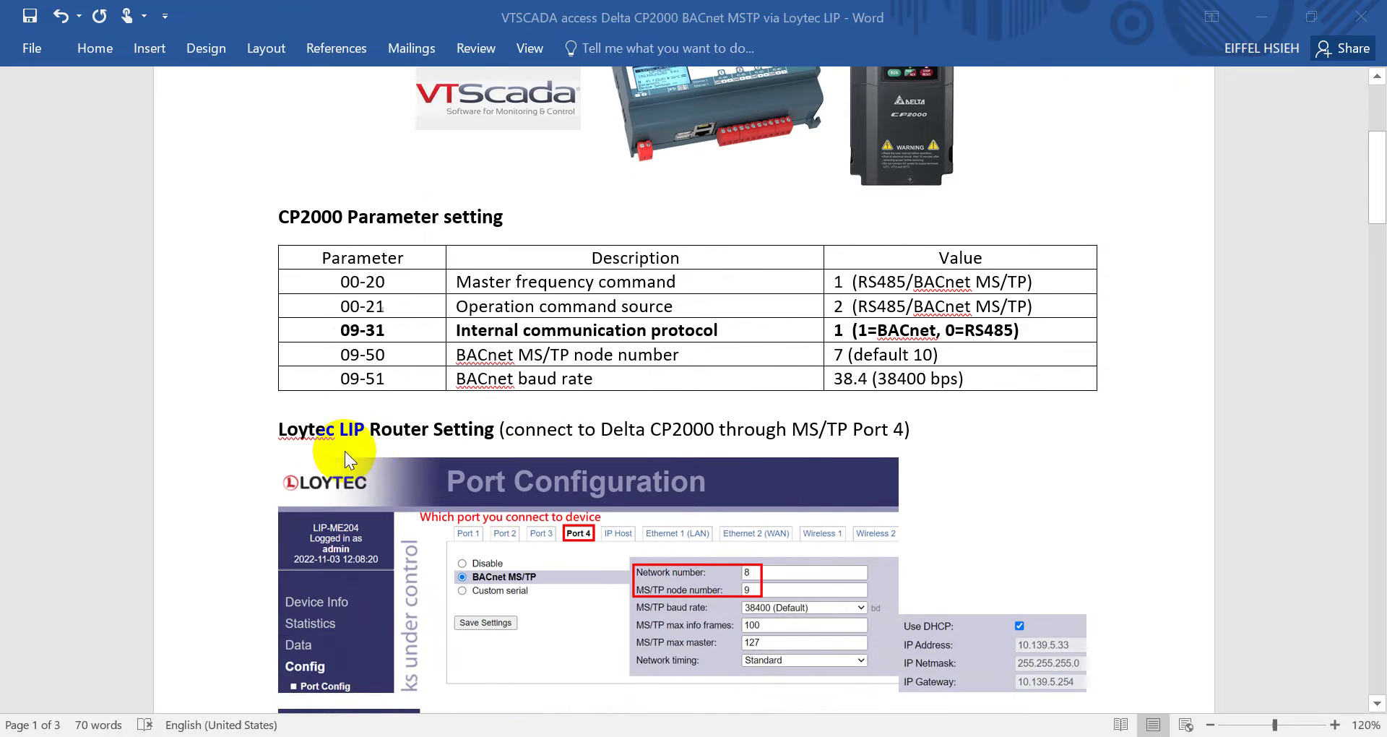
scroll(374, 446, "down", 3)
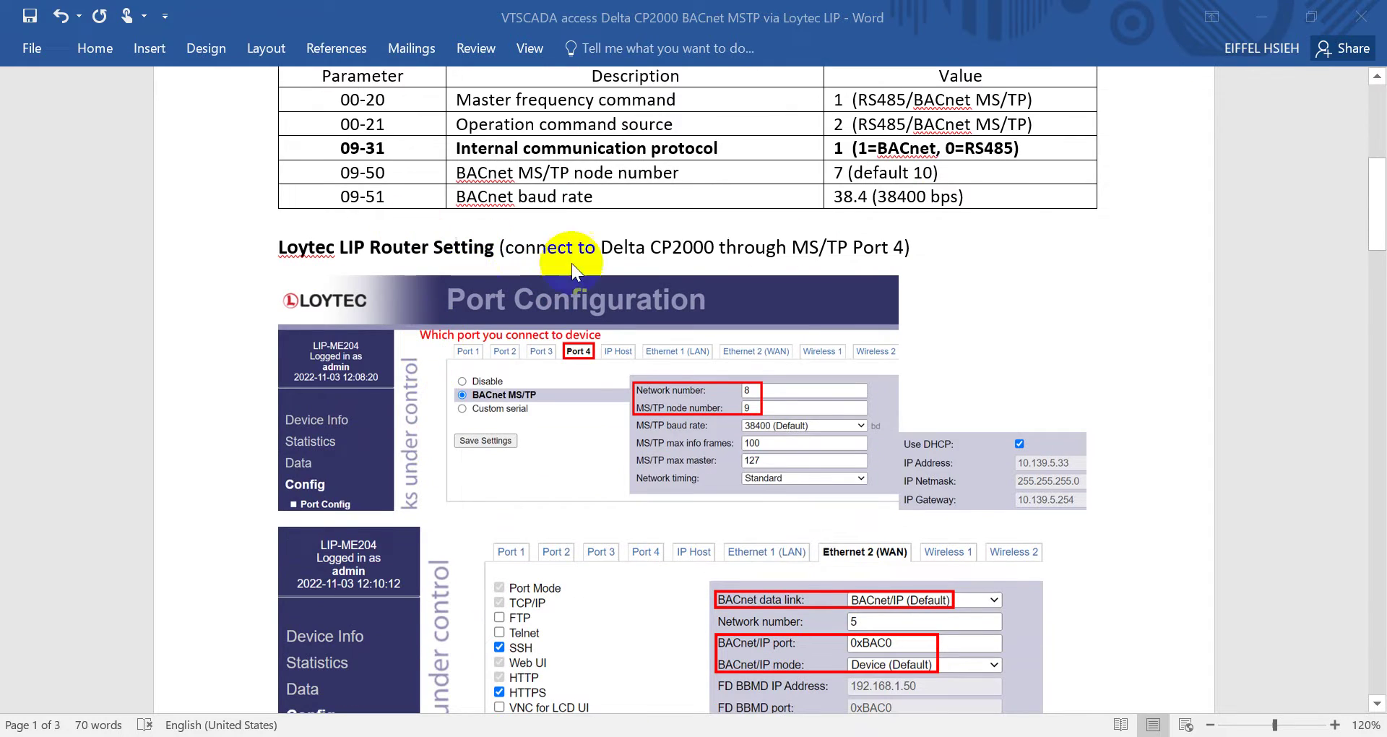
Scroll the Word guide to the Loytec Port 4 and Ethernet 2 (WAN) BACnet/IP screenshots (network 5, port 0xBAC0).
scroll(795, 264, "up", 3)
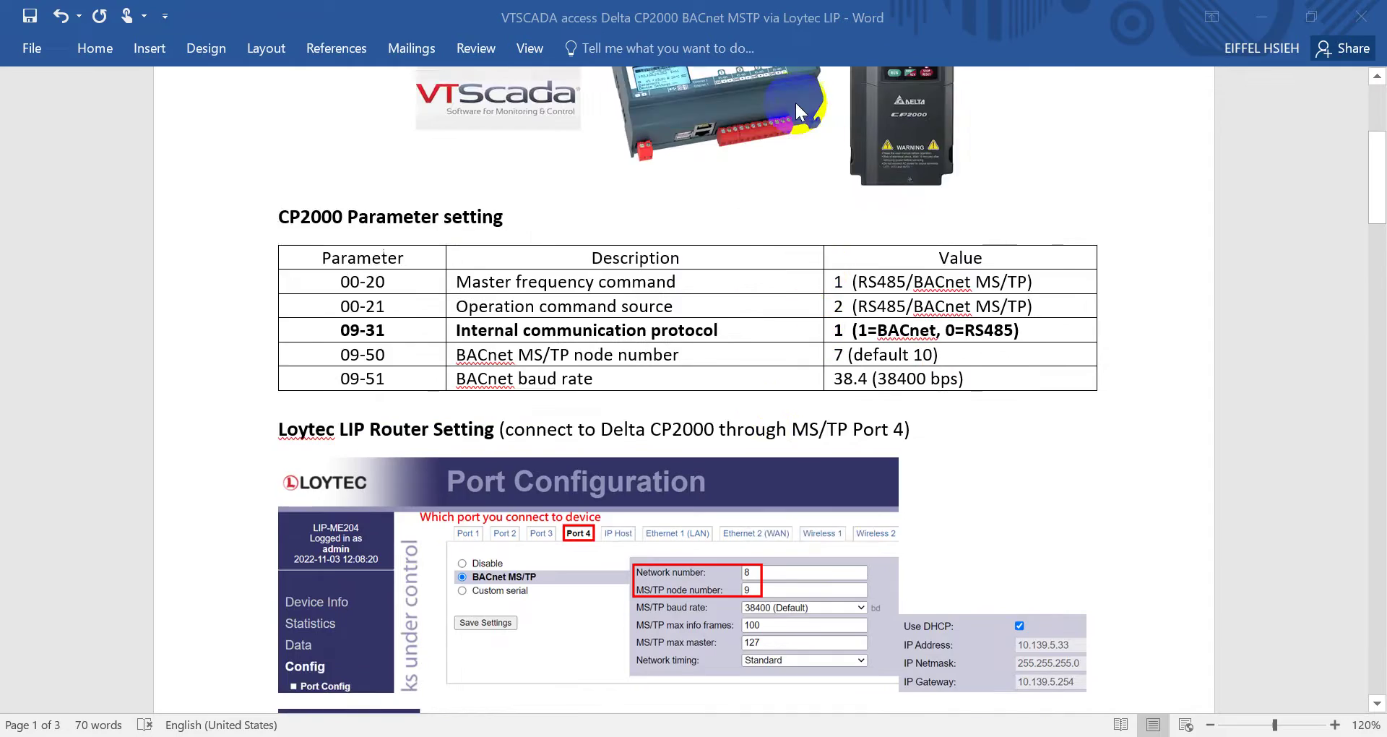
scroll(808, 144, "up", 1)
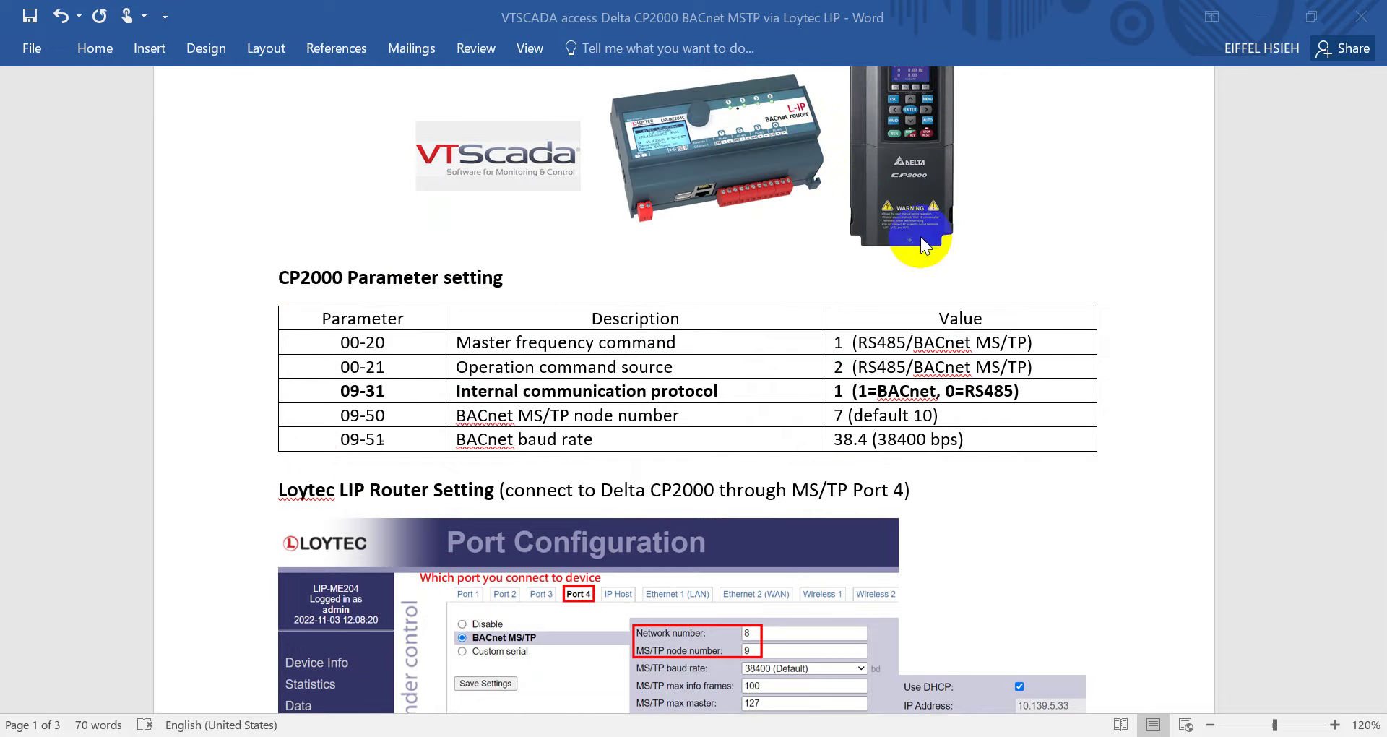
scroll(899, 275, "down", 4)
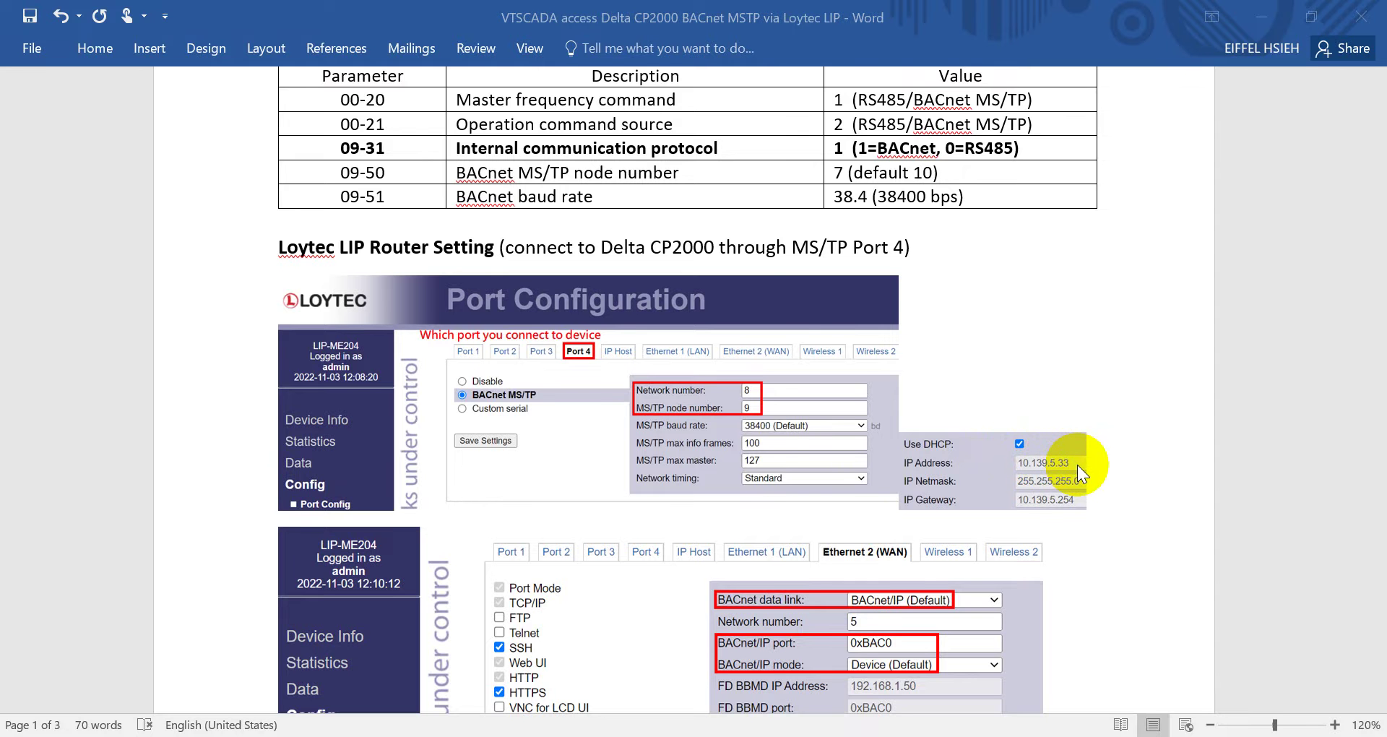
scroll(1078, 465, "down", 3)
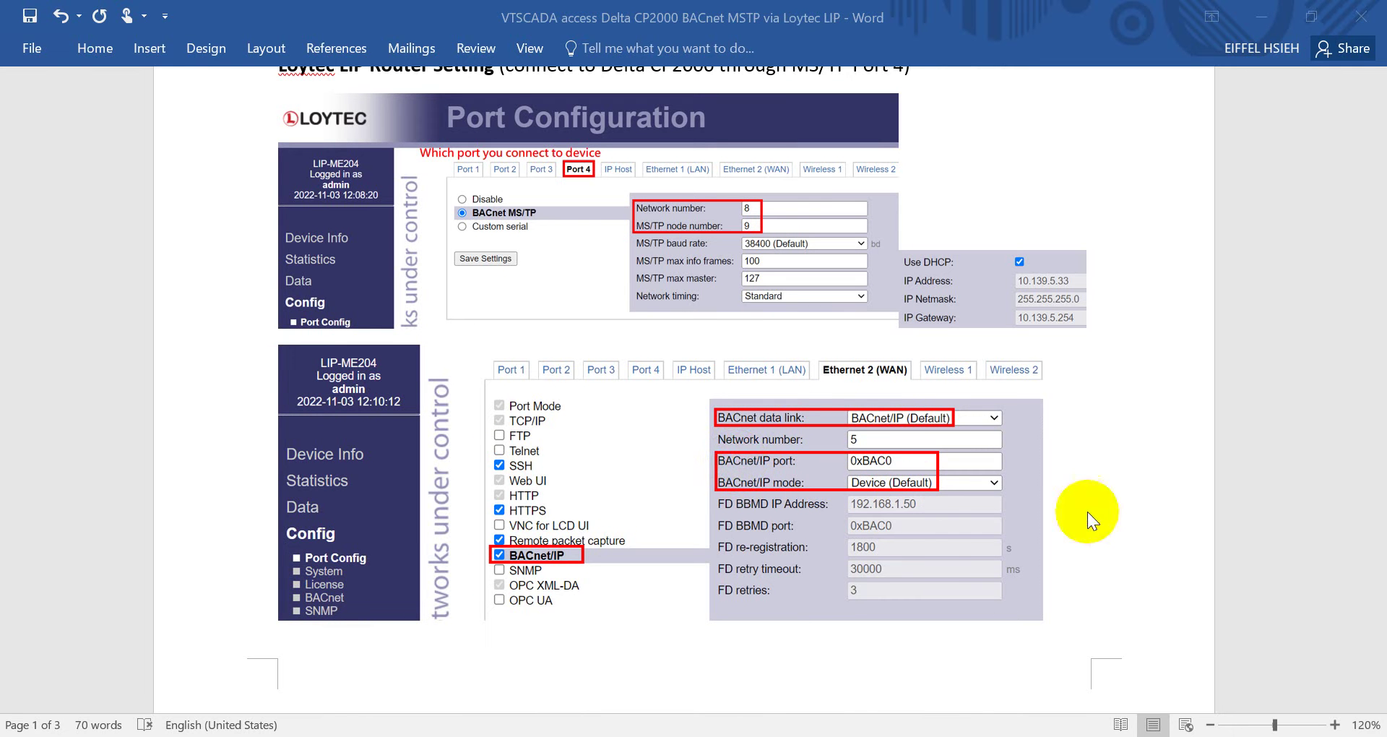
Scroll to the VTSCADA Setting screenshots showing UDP/IP port 47808 and BACnet driver device node 7.
scroll(1087, 511, "down", 10)
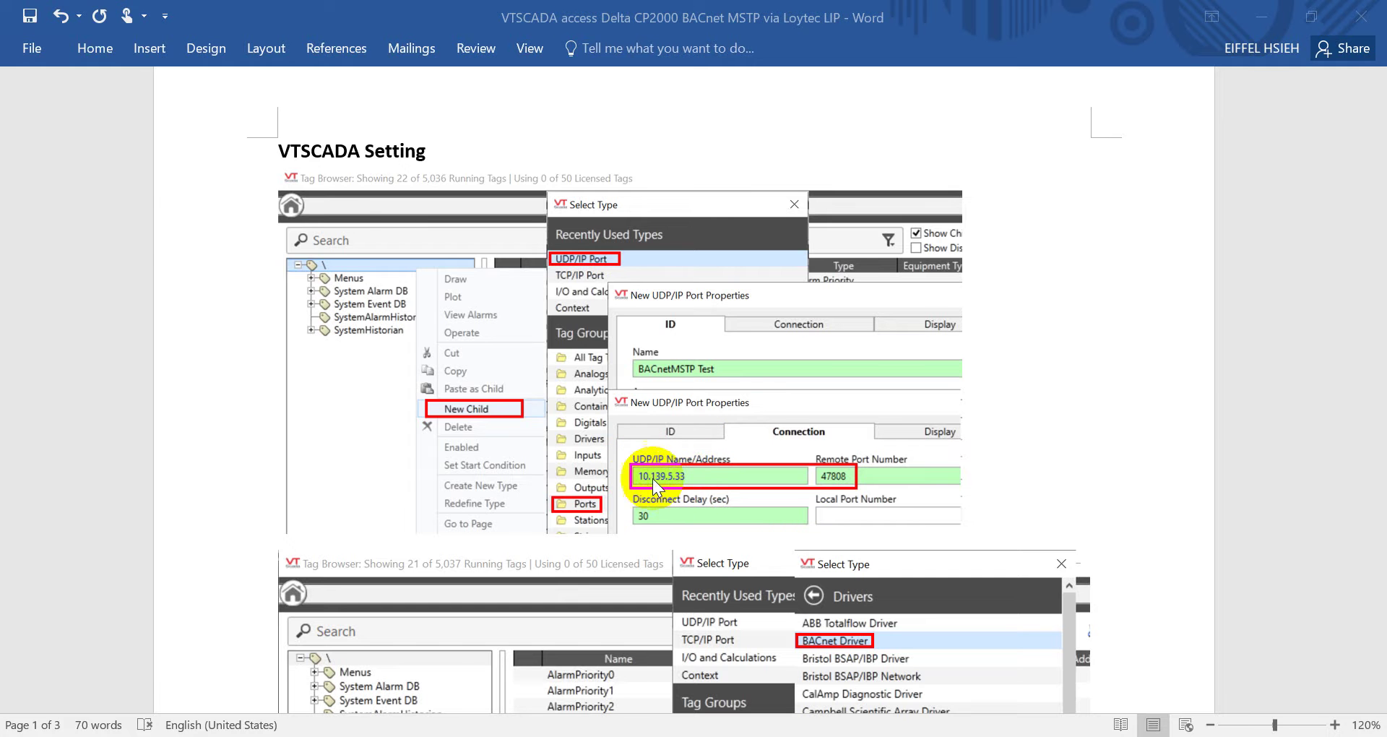
scroll(816, 463, "up", 8)
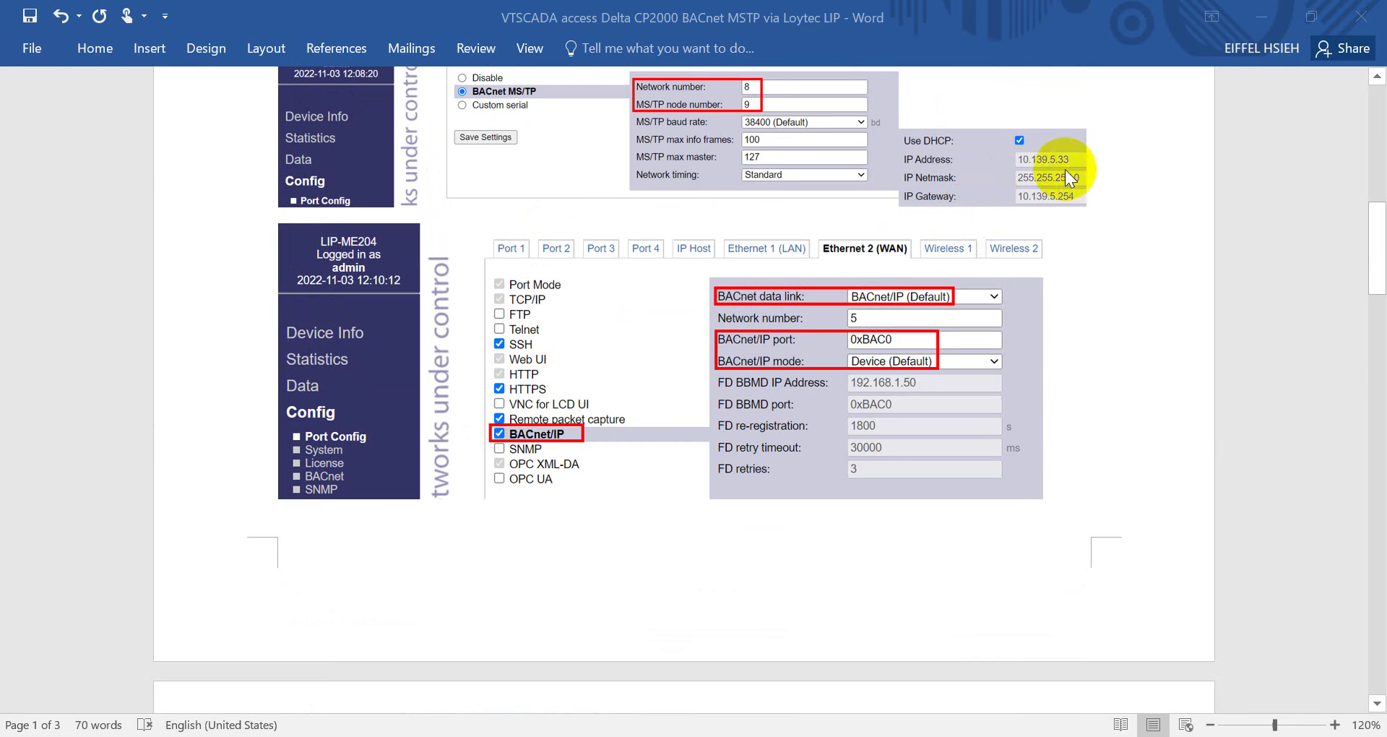
scroll(1053, 250, "down", 8)
scroll(731, 399, "down", 2)
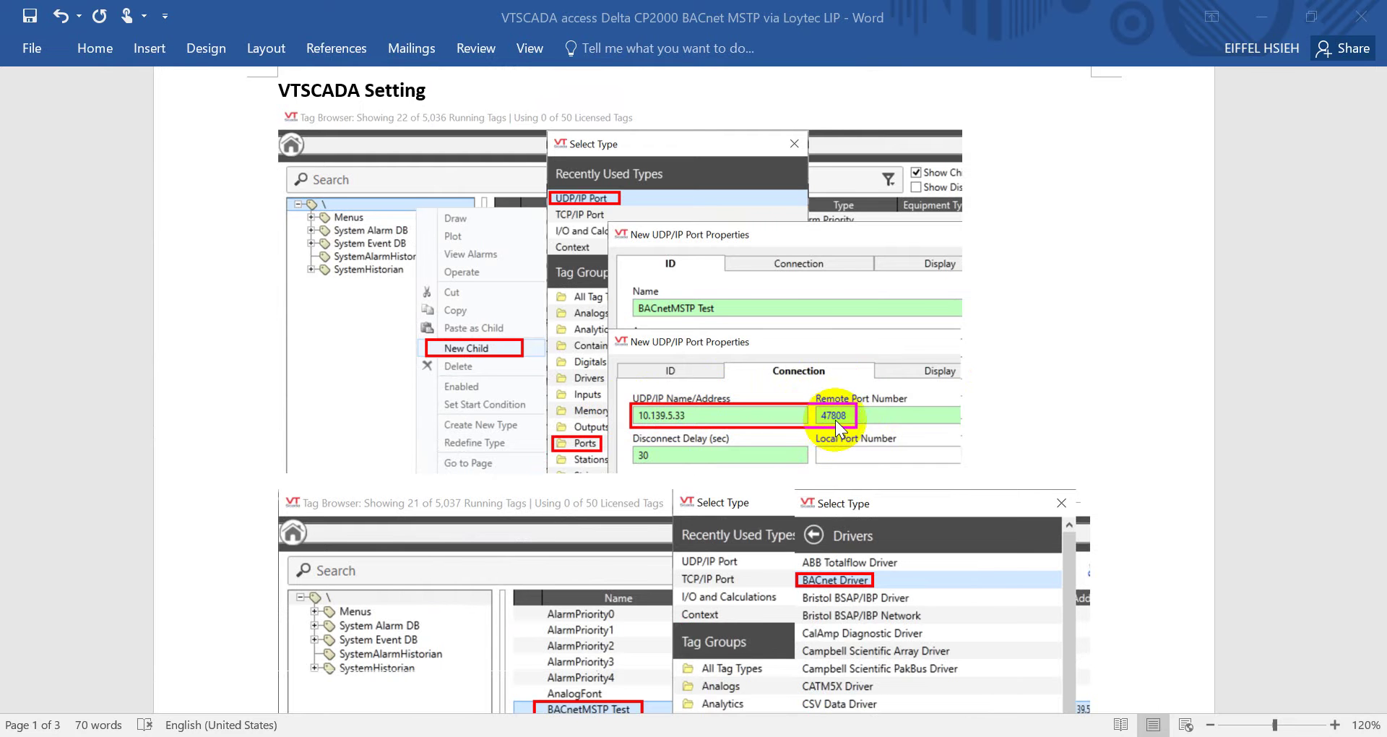
scroll(926, 496, "down", 2)
Scroll past the BACnet driver properties to the DCbus I/O tag with read address AnalogValue45.
scroll(607, 612, "down", 2)
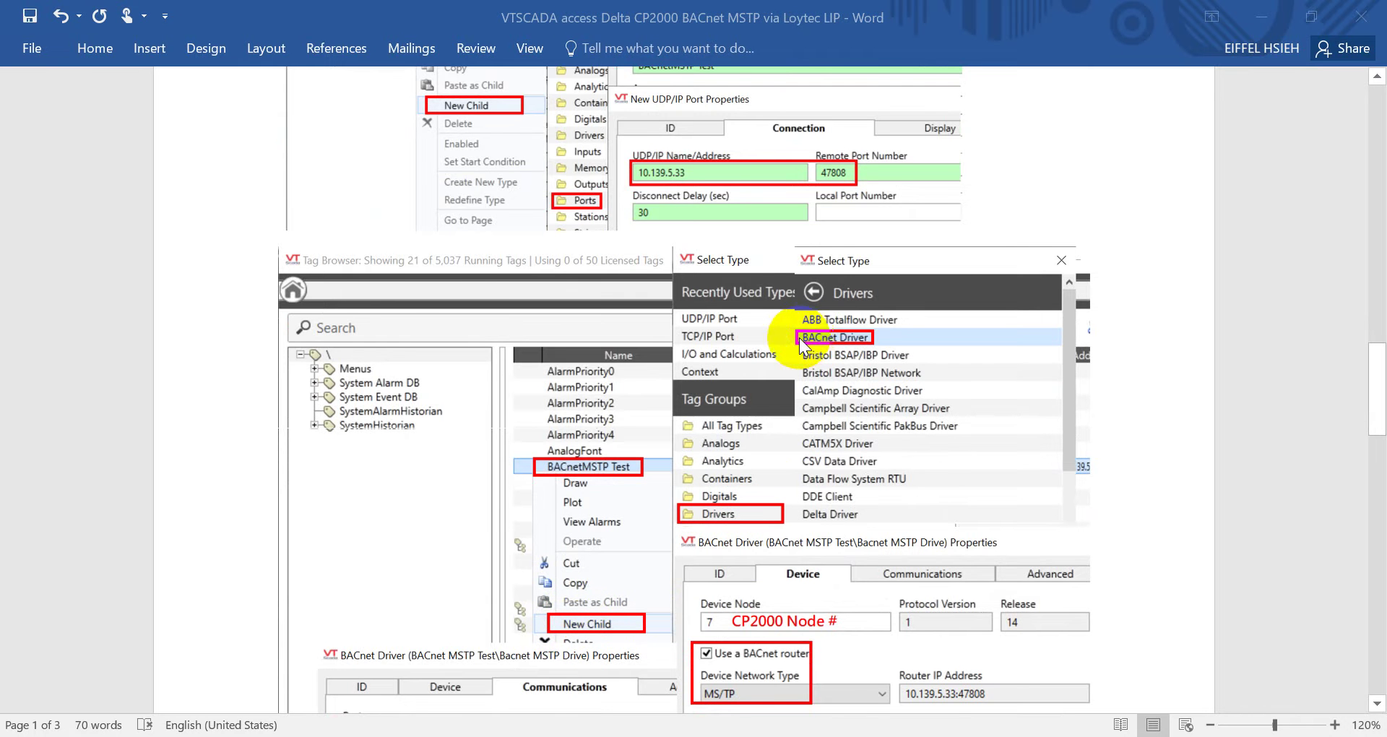
scroll(905, 387, "down", 2)
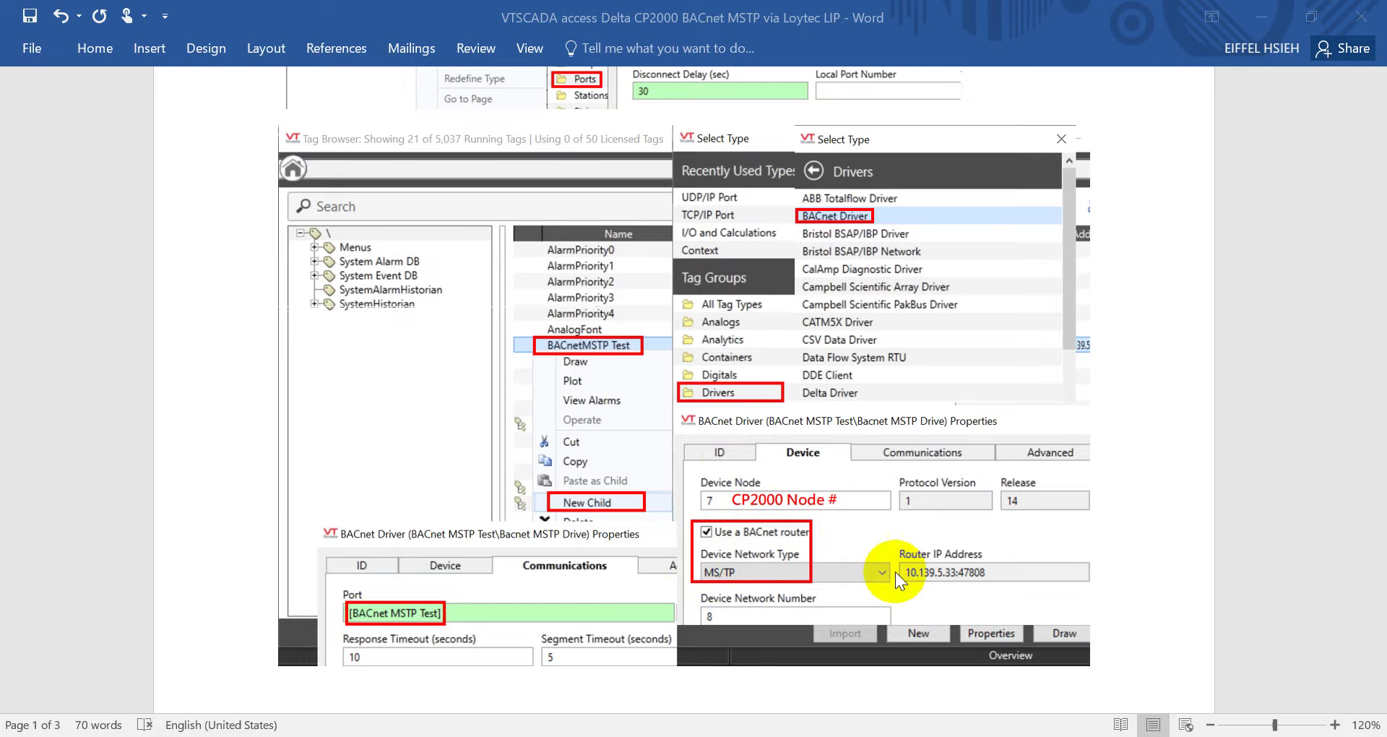
scroll(792, 577, "down", 2)
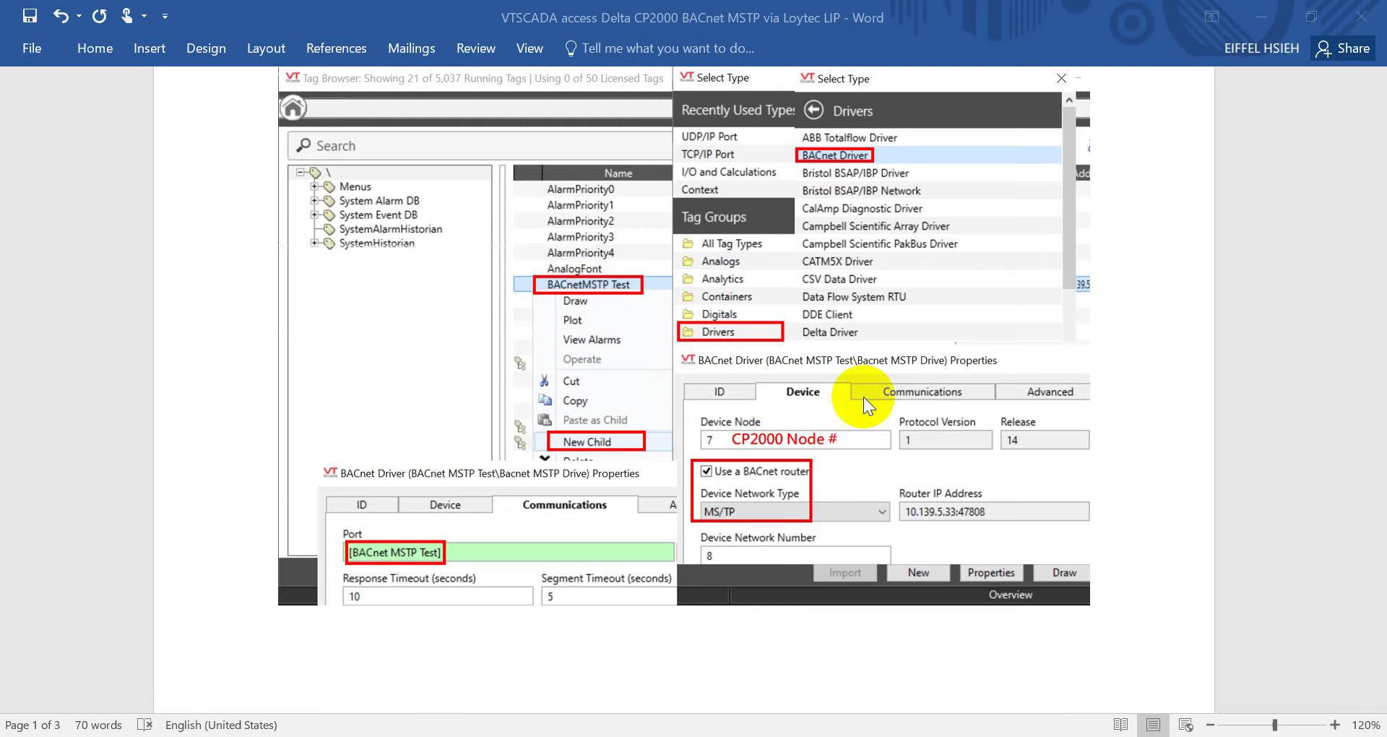
scroll(983, 602, "down", 6)
scroll(983, 602, "down", 5)
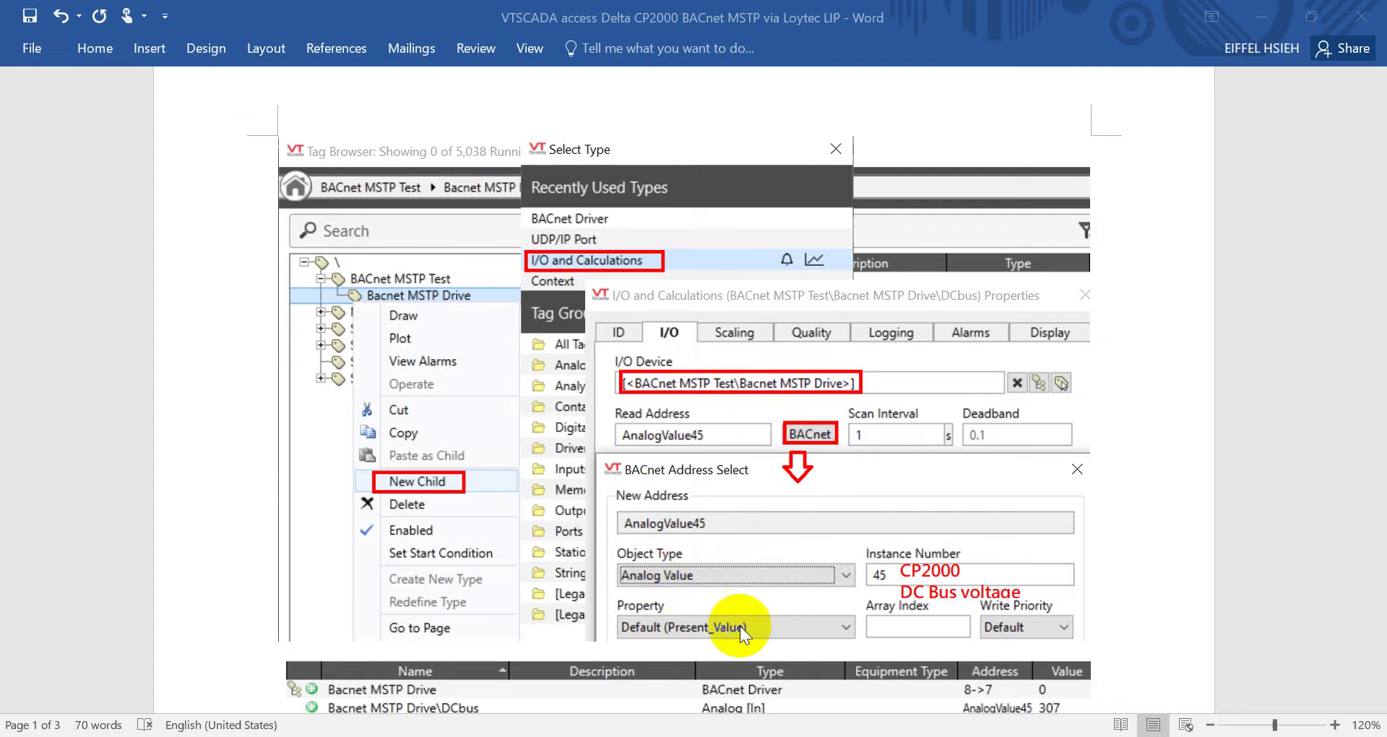
Bring the full DCbus tag screenshot into view, showing AnalogValue45, instance 45 and the reading 307.
left_click(875, 571)
type("45")
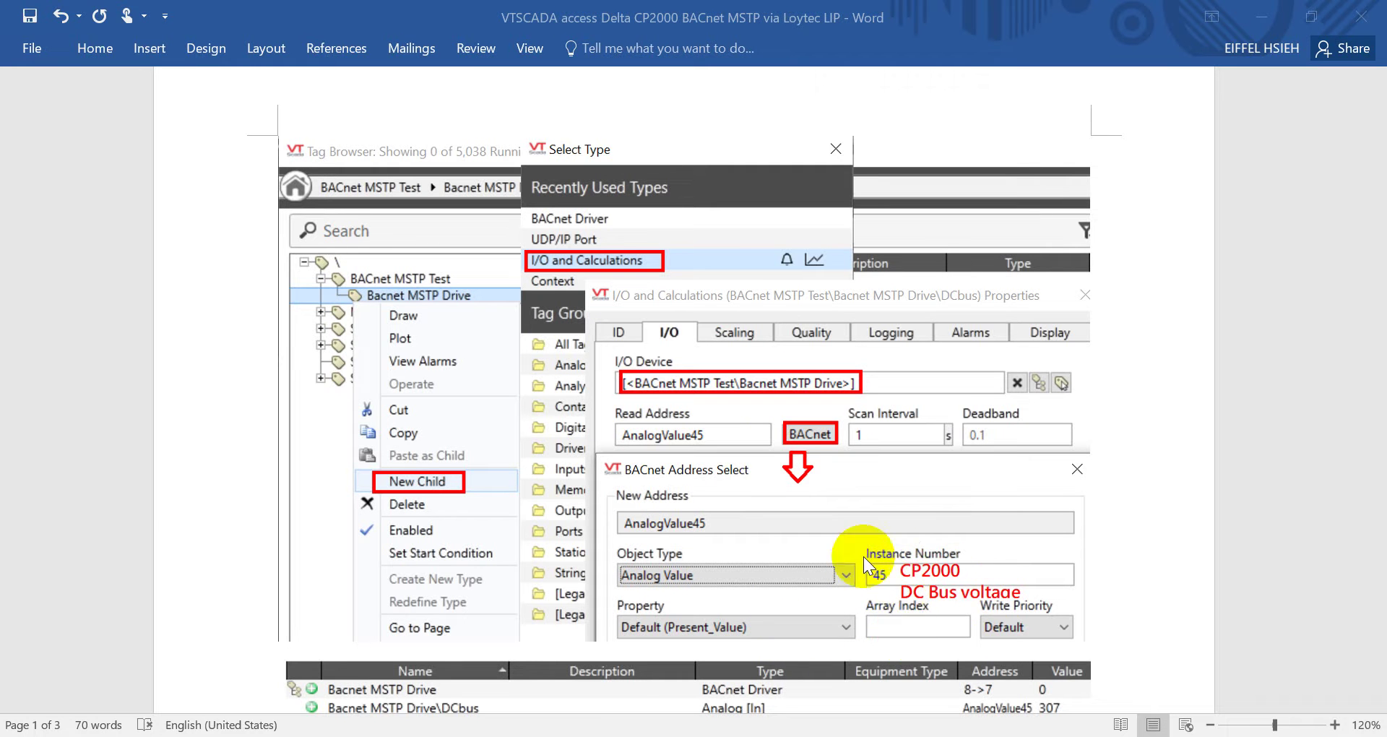
scroll(895, 557, "down", 1)
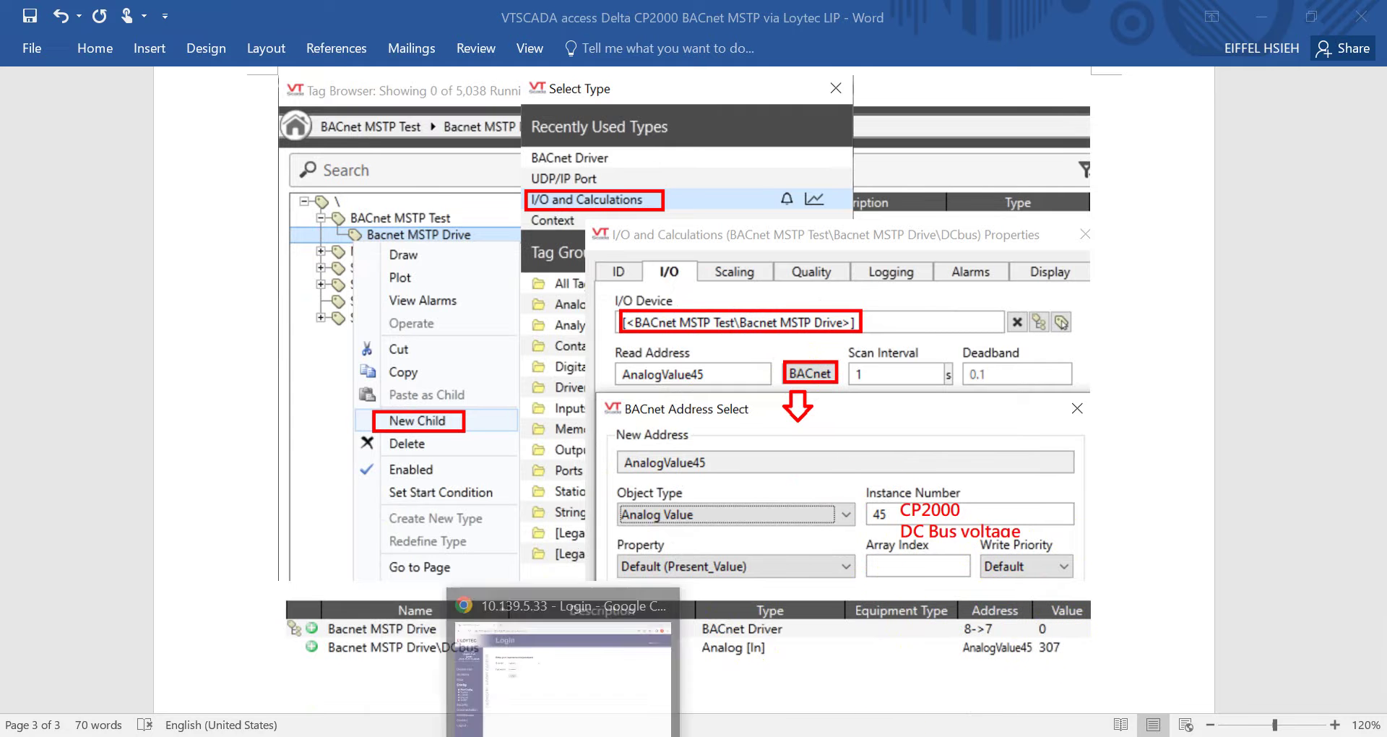
Sign in to the LOYTEC LIP-ME204 web interface in Chrome, skipping the password-change warning.
left_click(615, 665)
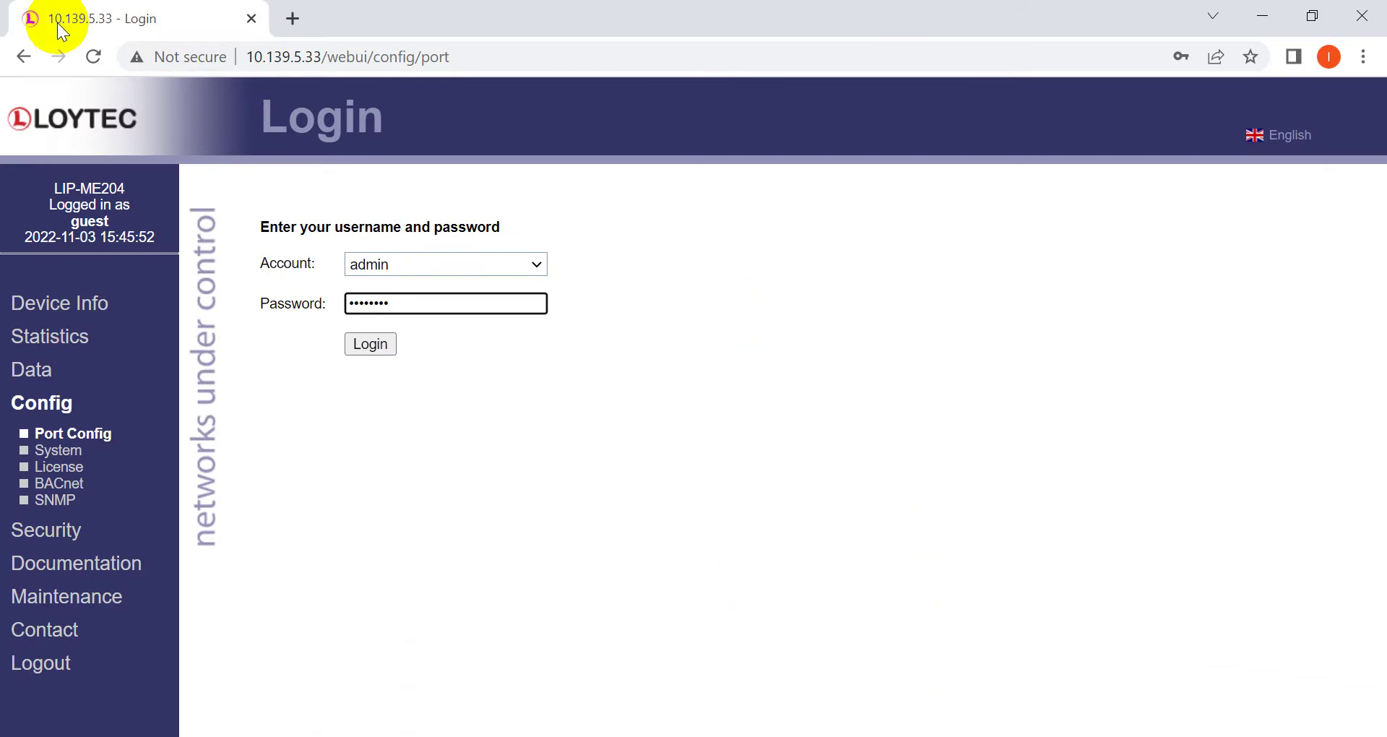
left_click(369, 344)
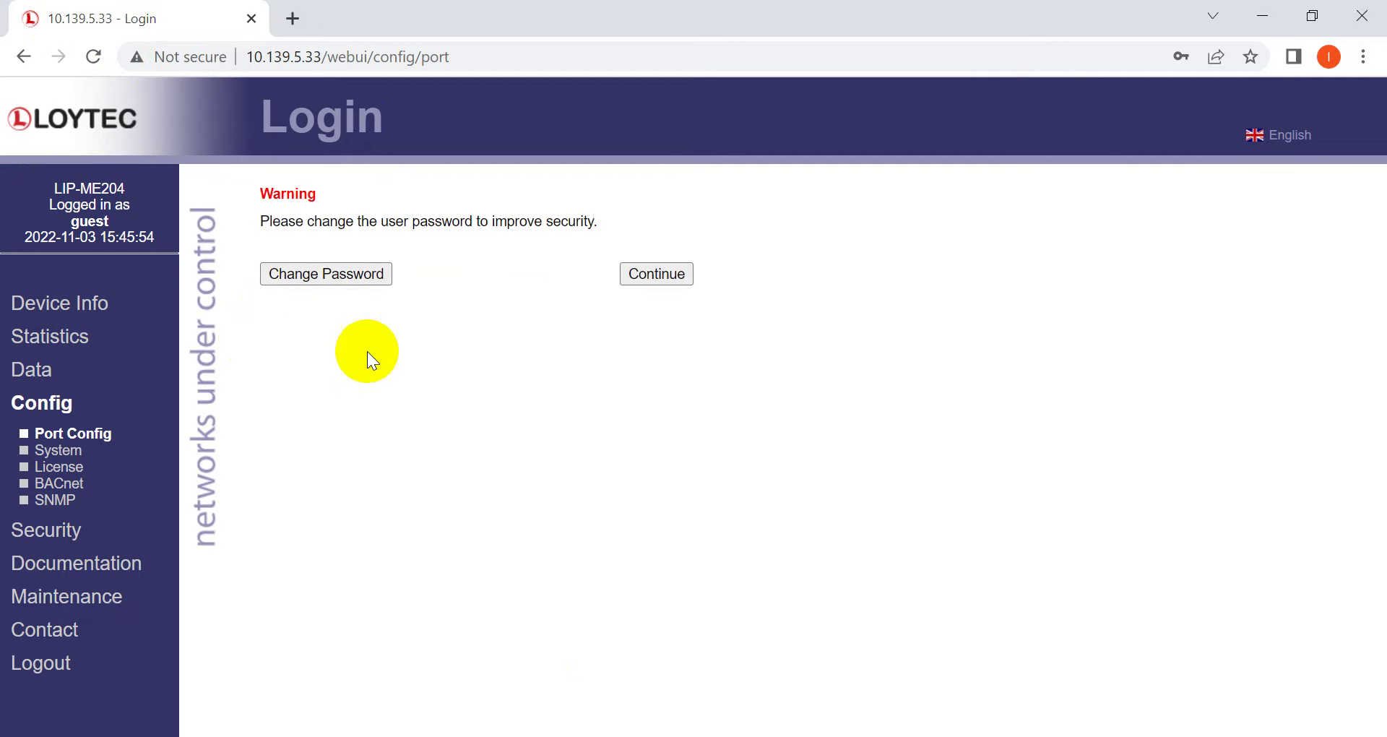
left_click(651, 274)
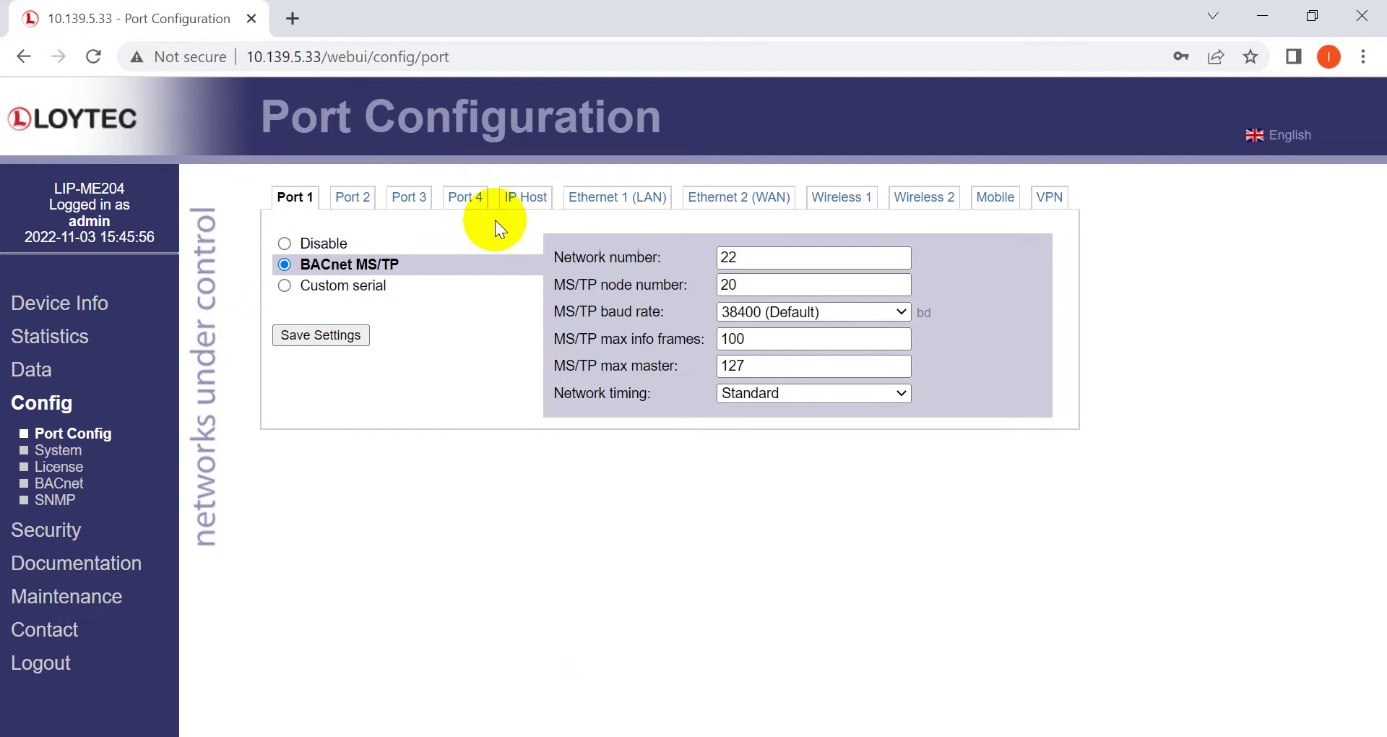
Review Port 4's MS/TP node number 9, then the Ethernet 2 (WAN) BACnet/IP settings.
left_click(465, 198)
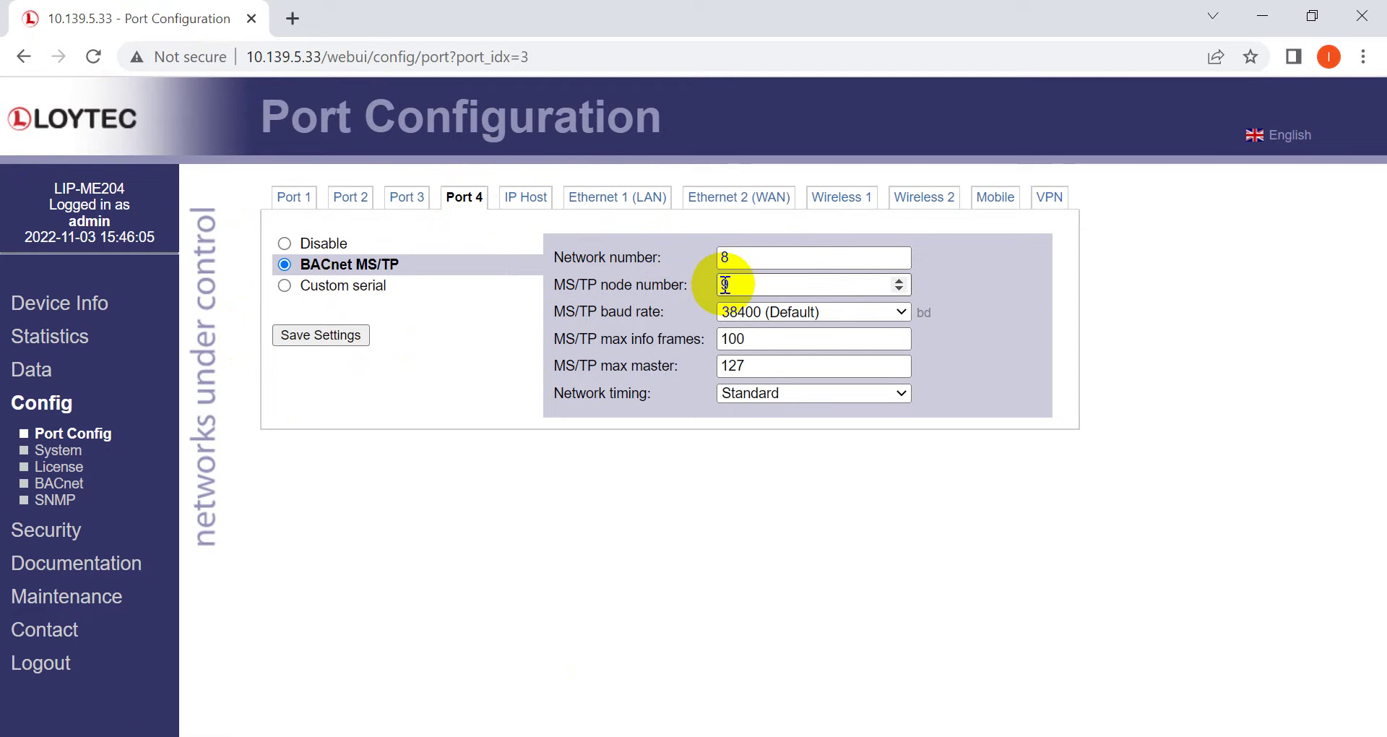
left_click(747, 285)
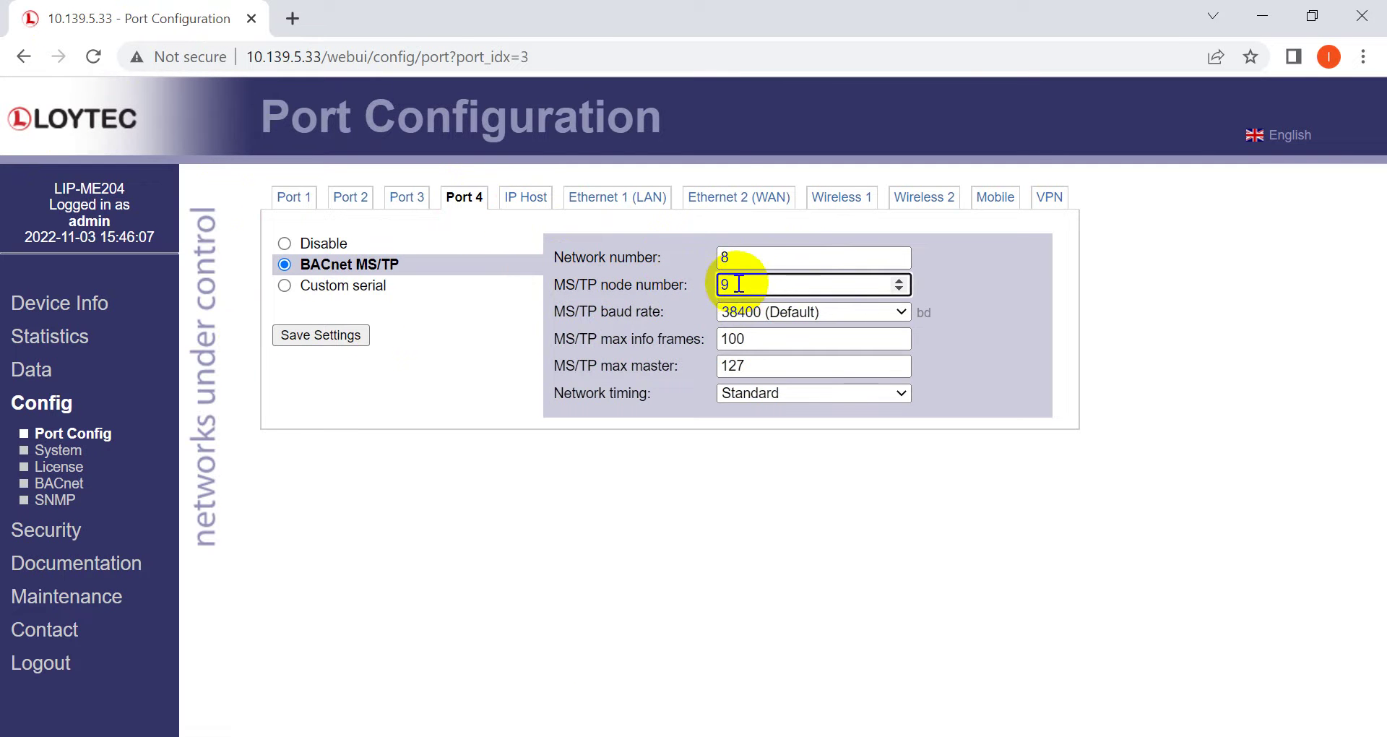
left_click(726, 203)
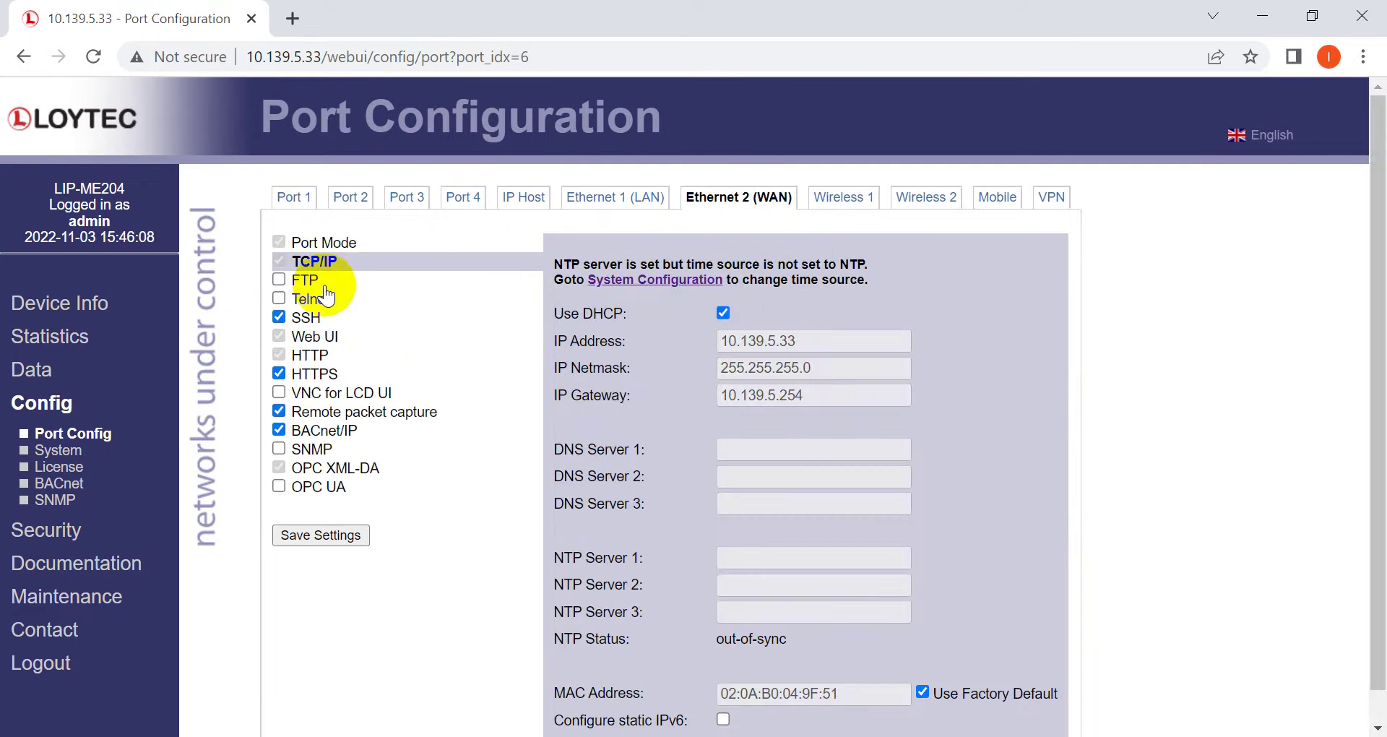
left_click(318, 433)
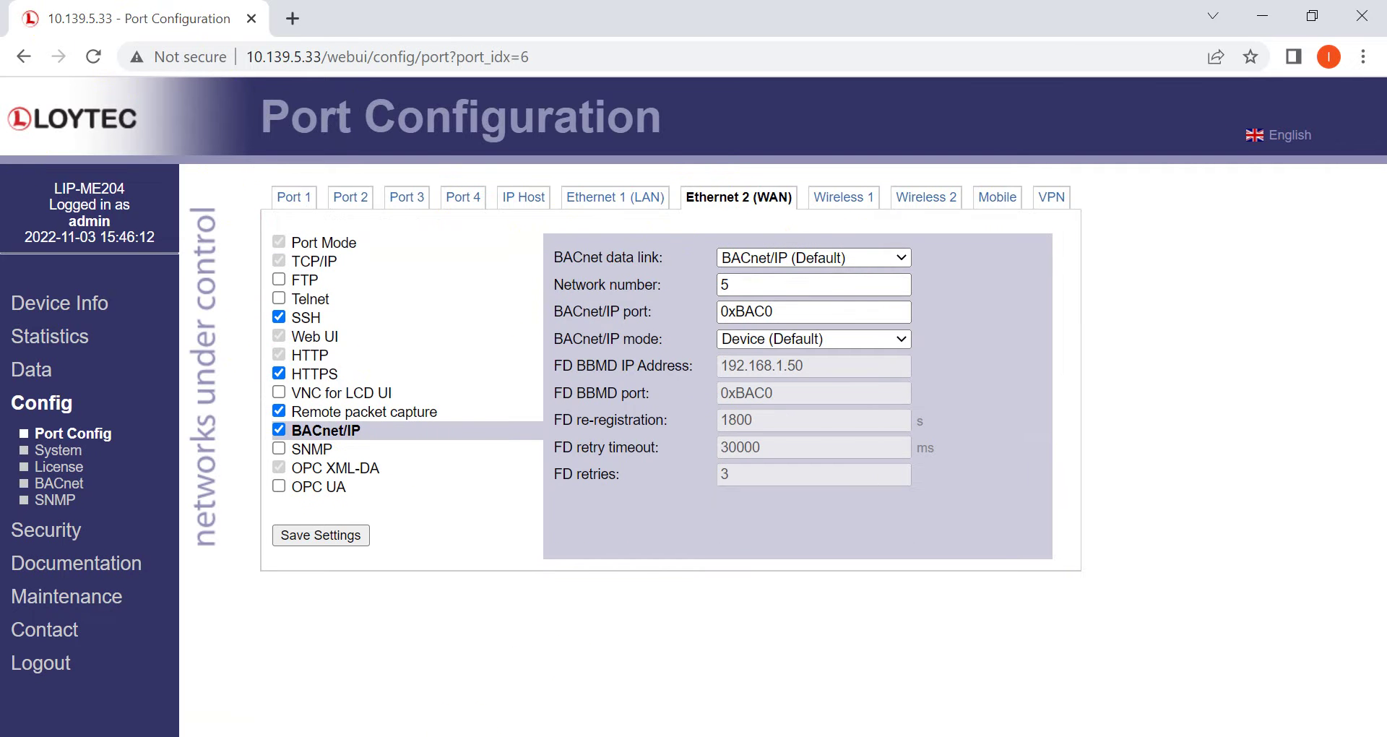
Switch to VTScada and open the application tag list without changing the configuration.
mouse_move(509, 736)
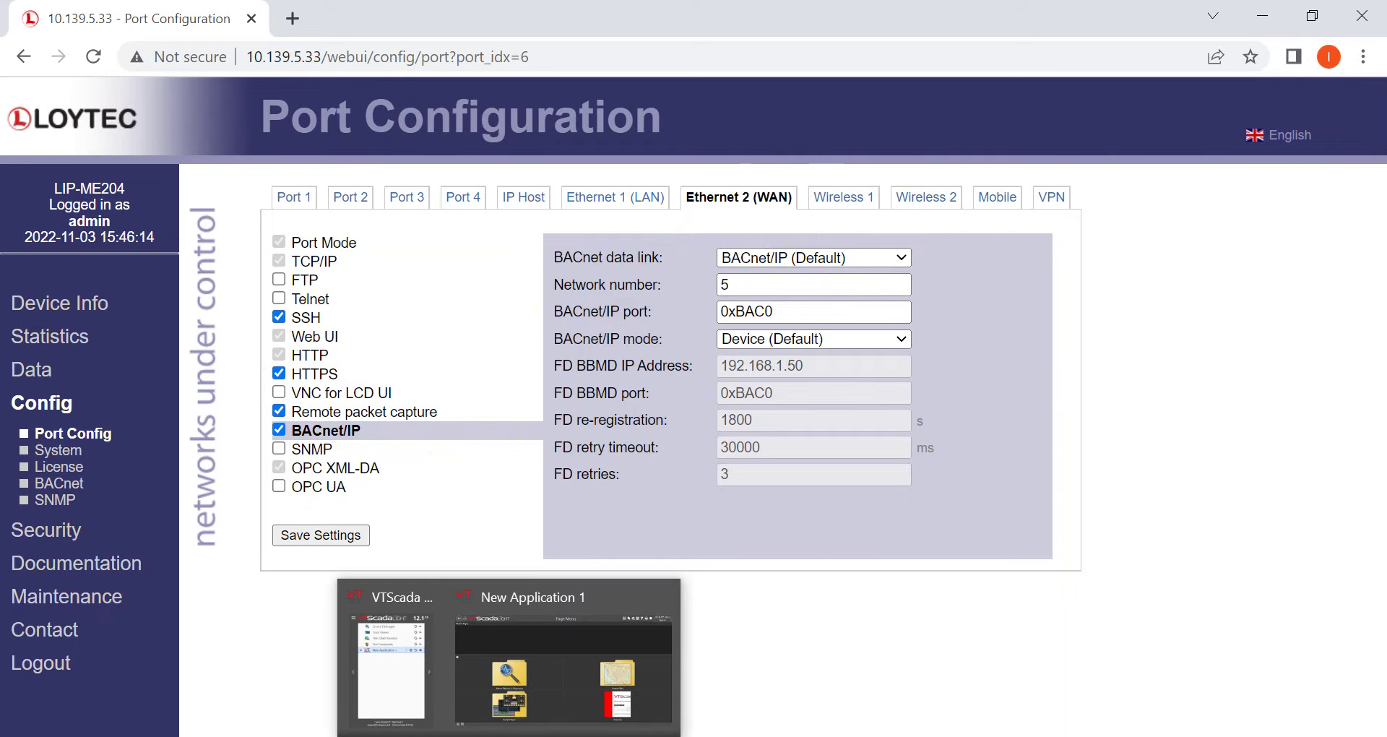
left_click(443, 672)
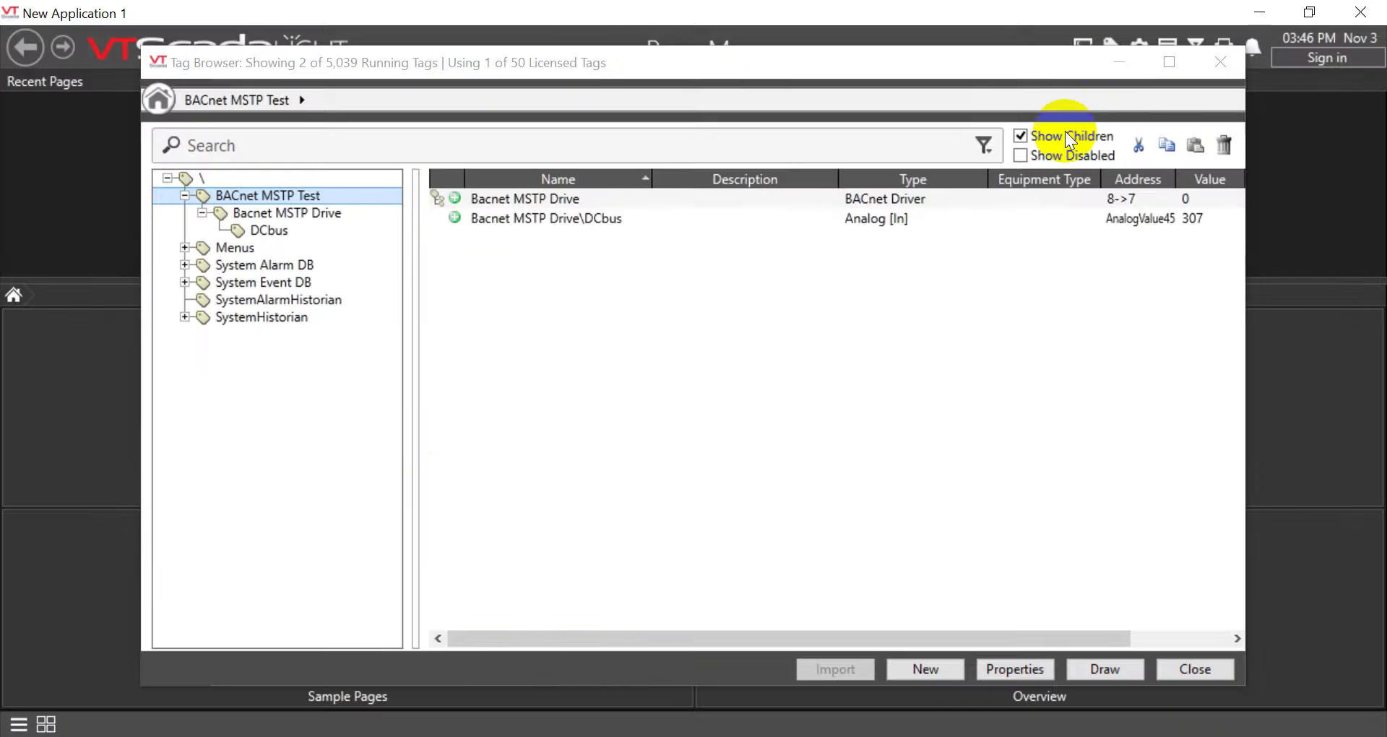
left_click(1220, 62)
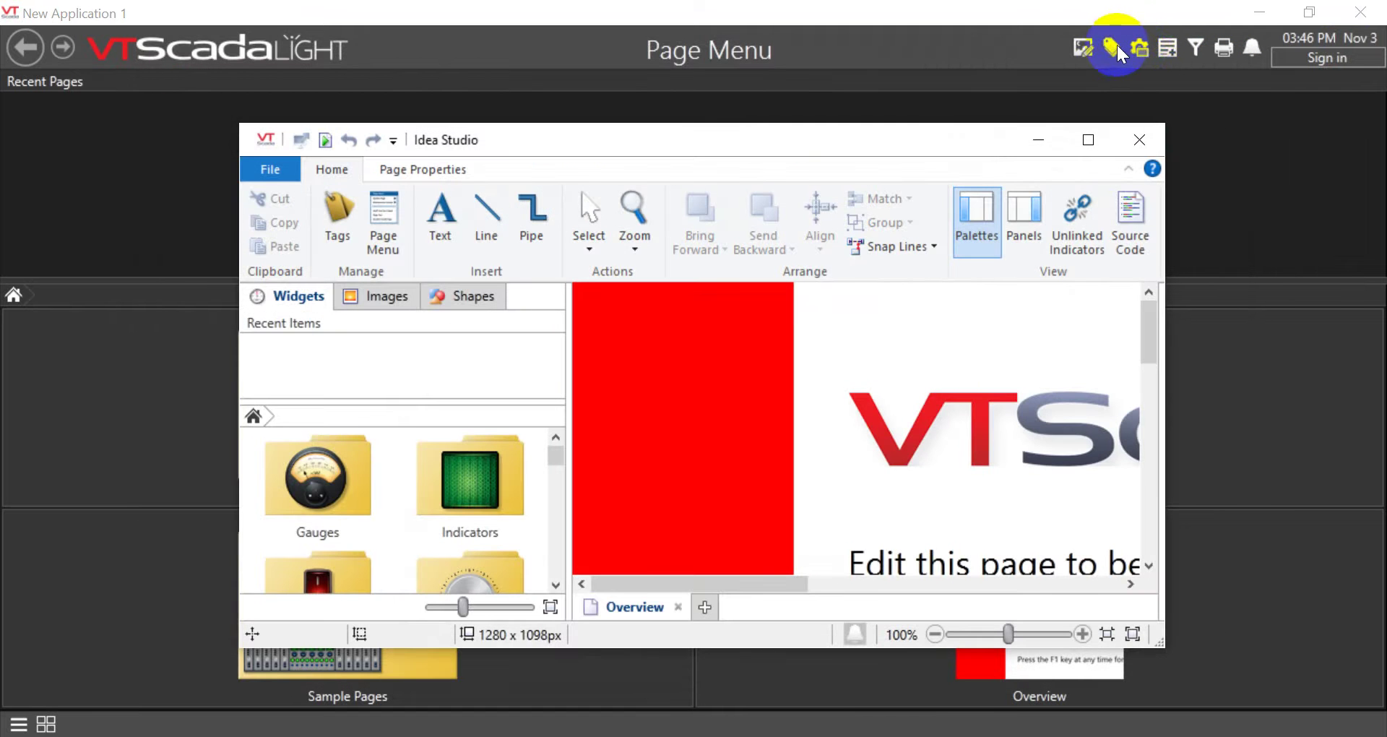
left_click(1142, 48)
left_click(1171, 11)
left_click(1111, 47)
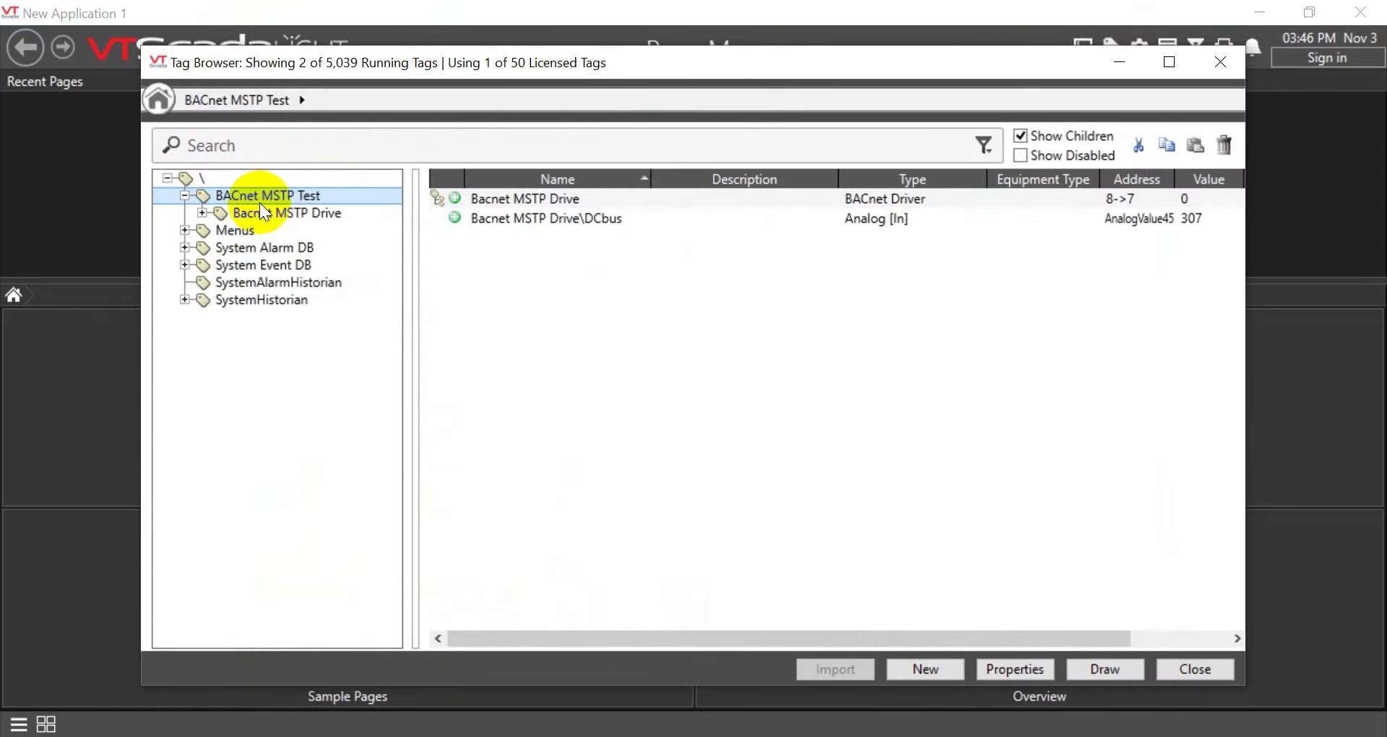
Confirm the BACnet MSTP Test port connects to 10.139.5.33 on remote port 47808, then apply and close.
double_click(277, 195)
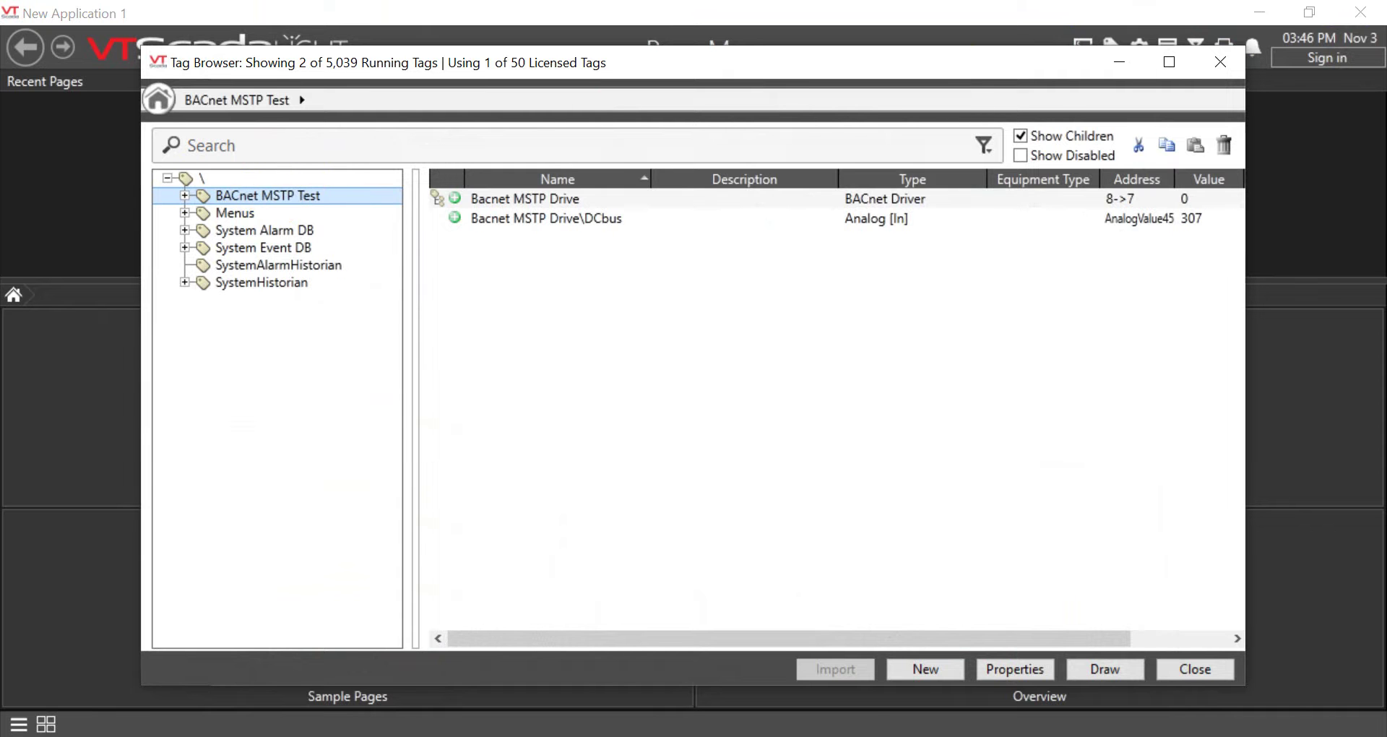
left_click(1015, 669)
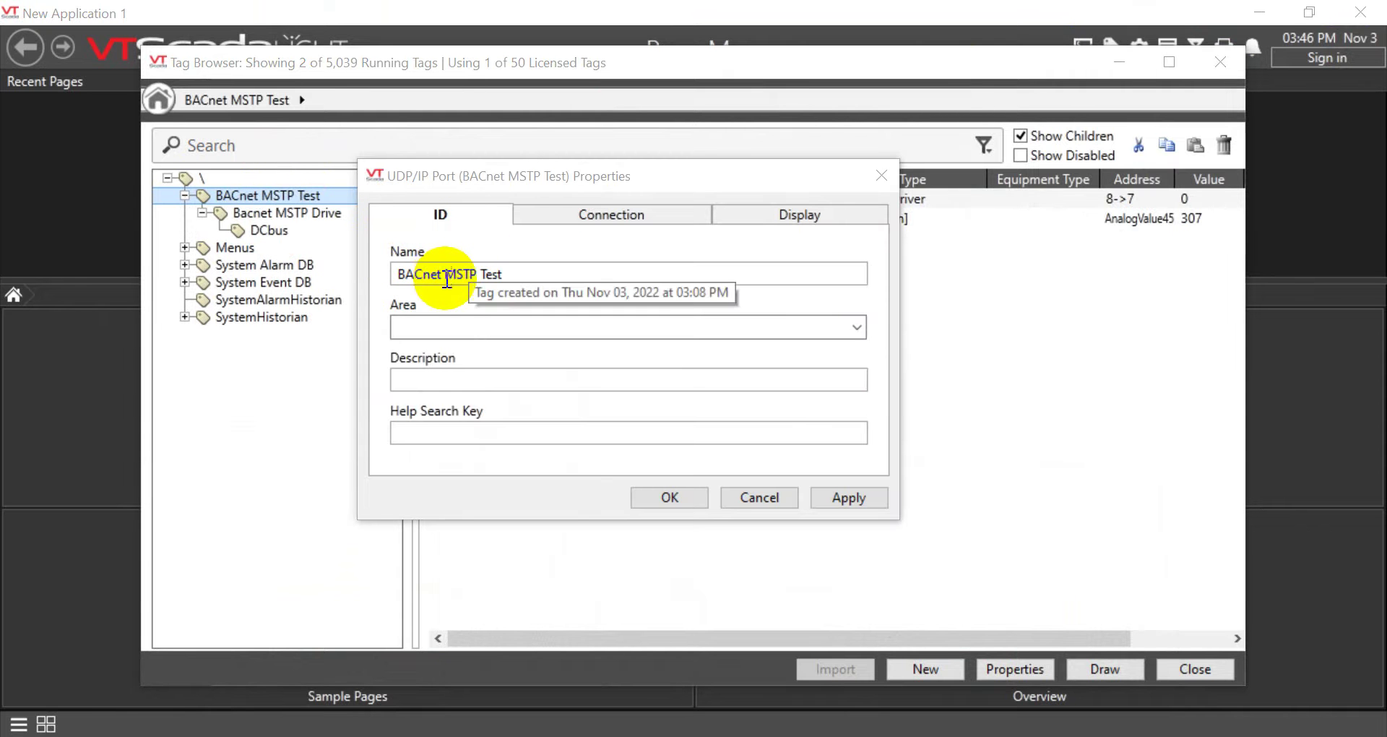
left_click(577, 211)
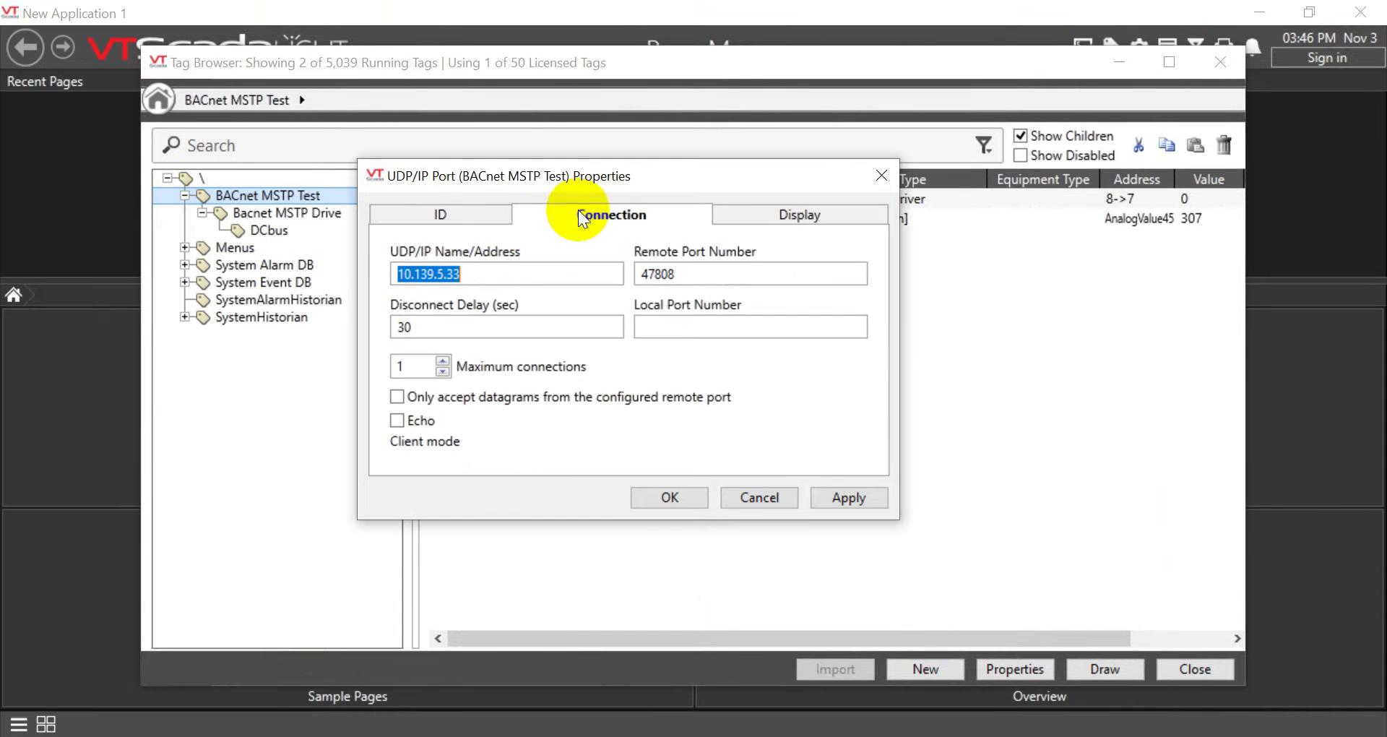
left_click(500, 275)
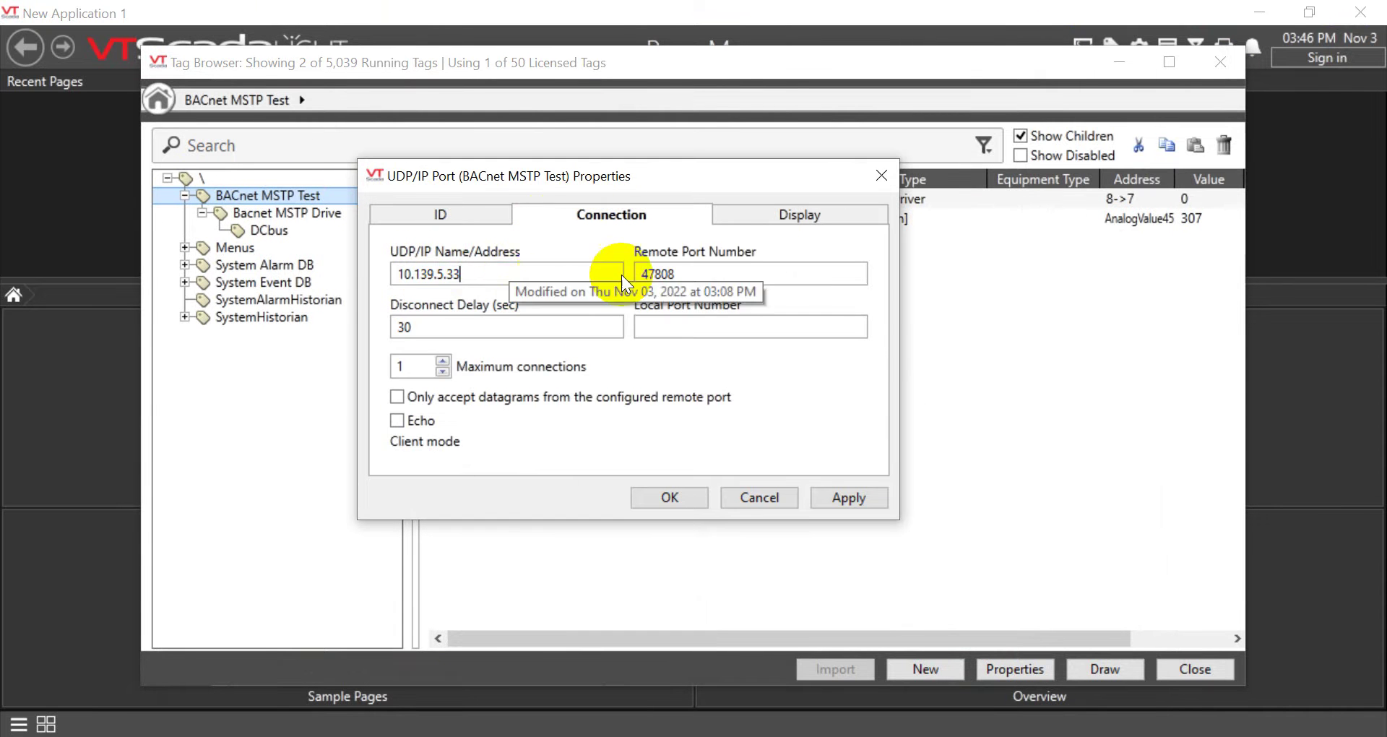
left_click(860, 499)
left_click(882, 175)
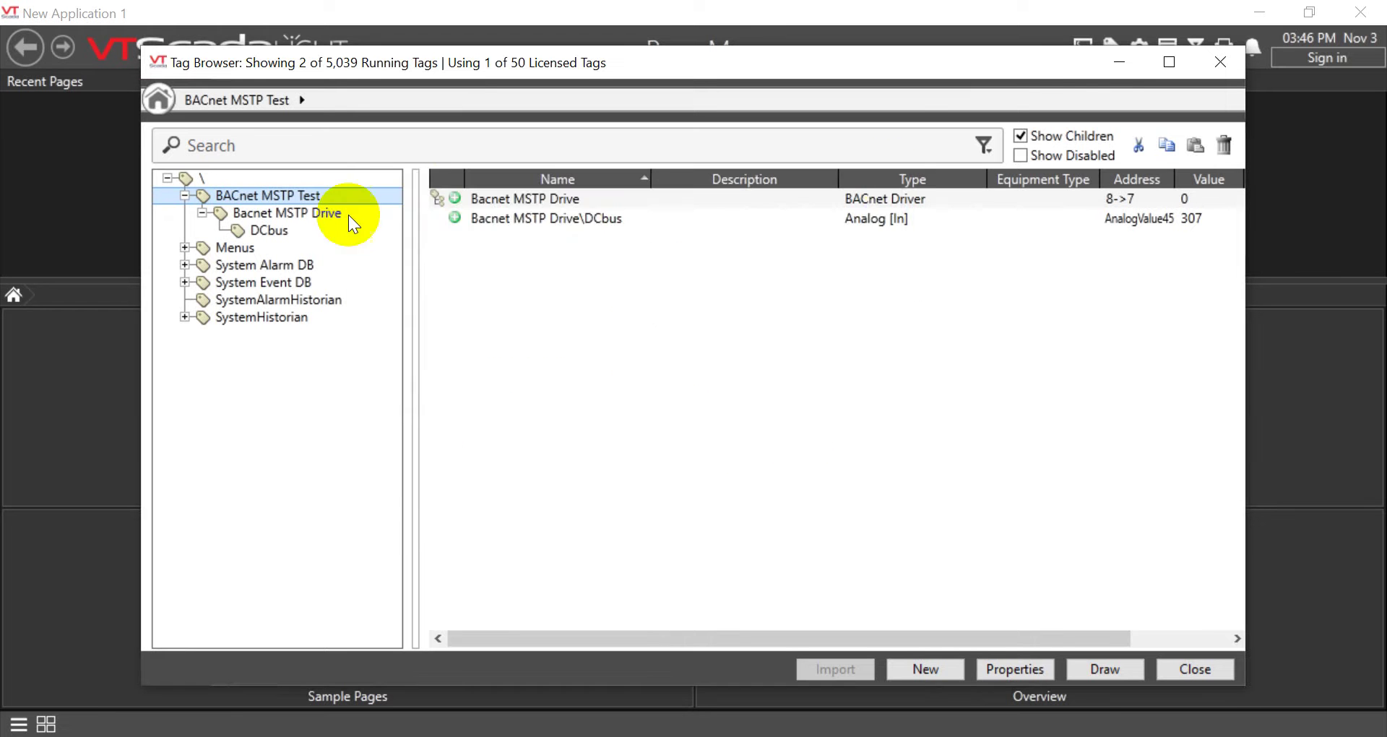
Review the Bacnet MSTP Drive properties: device node 7, MS/TP network 8 and port BACnet MSTP Test.
left_click(270, 212)
right_click(270, 211)
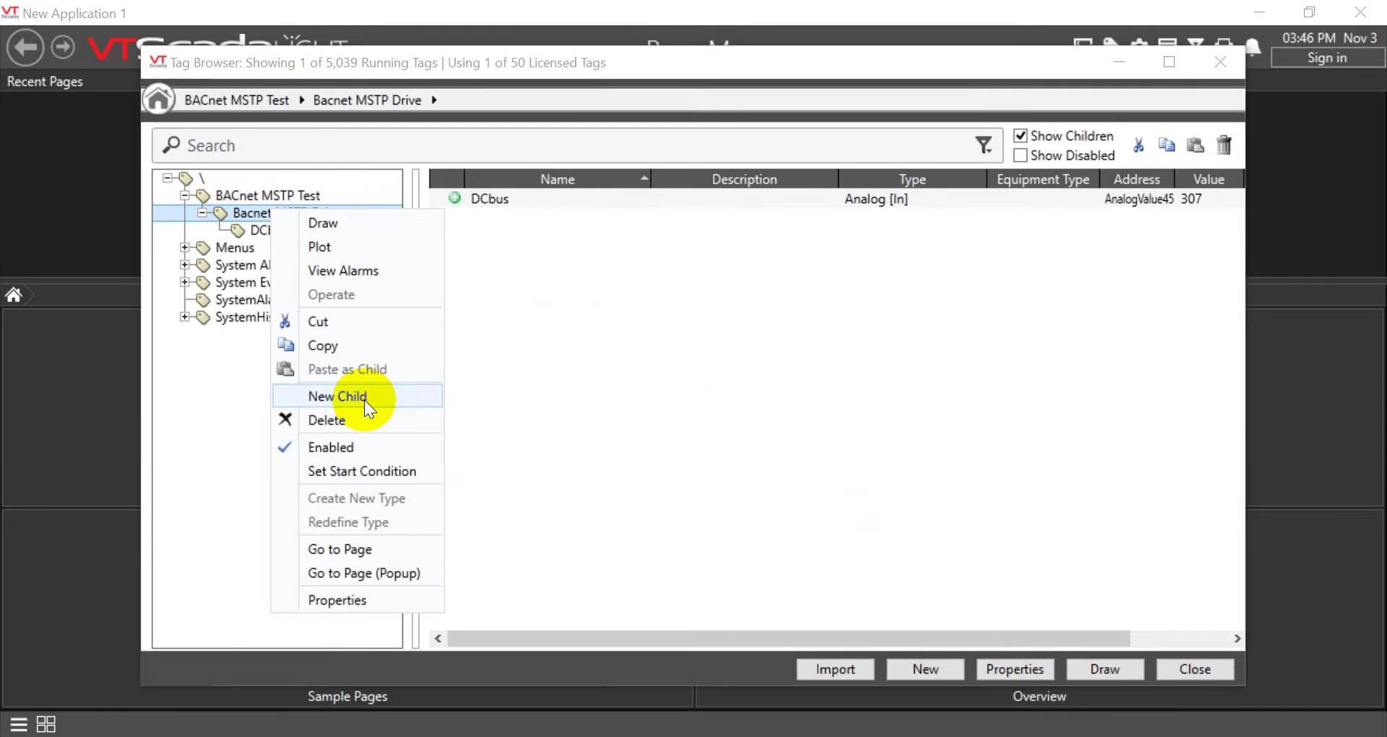
left_click(793, 372)
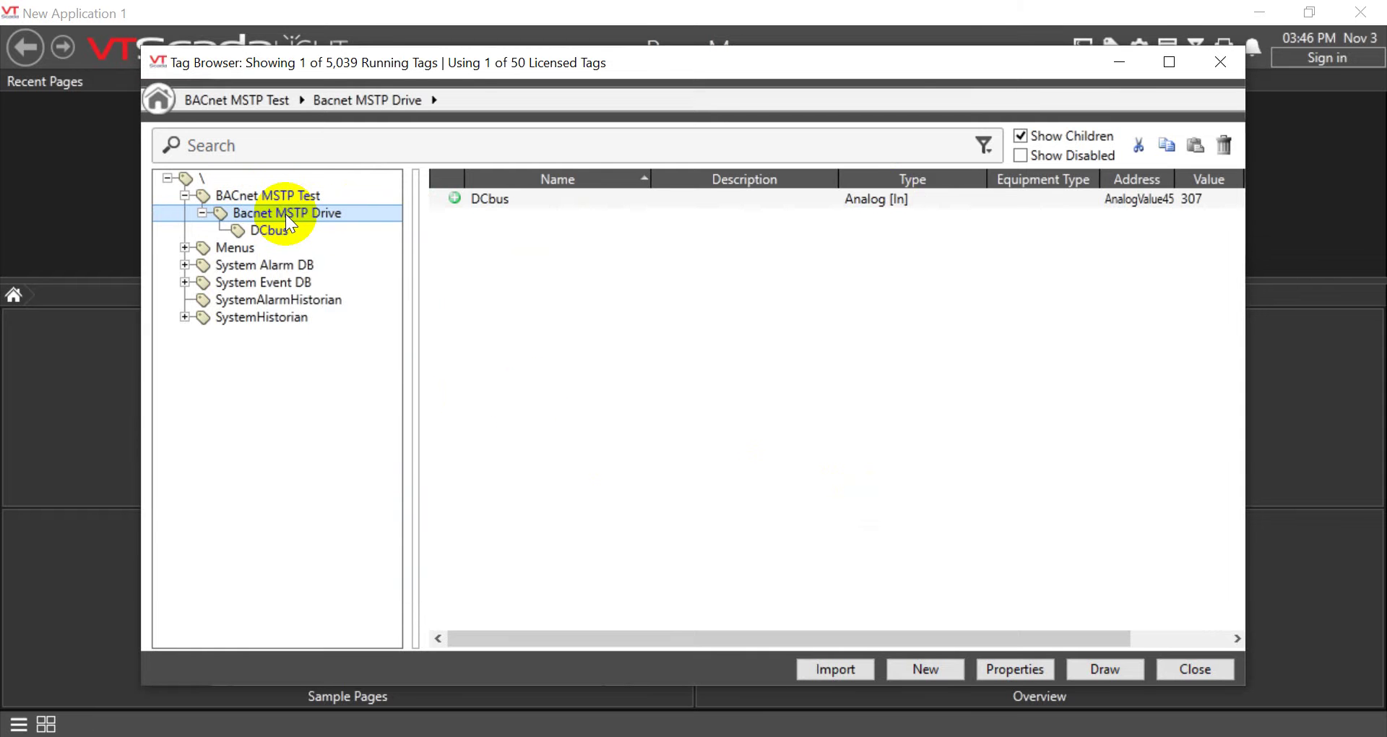
right_click(286, 213)
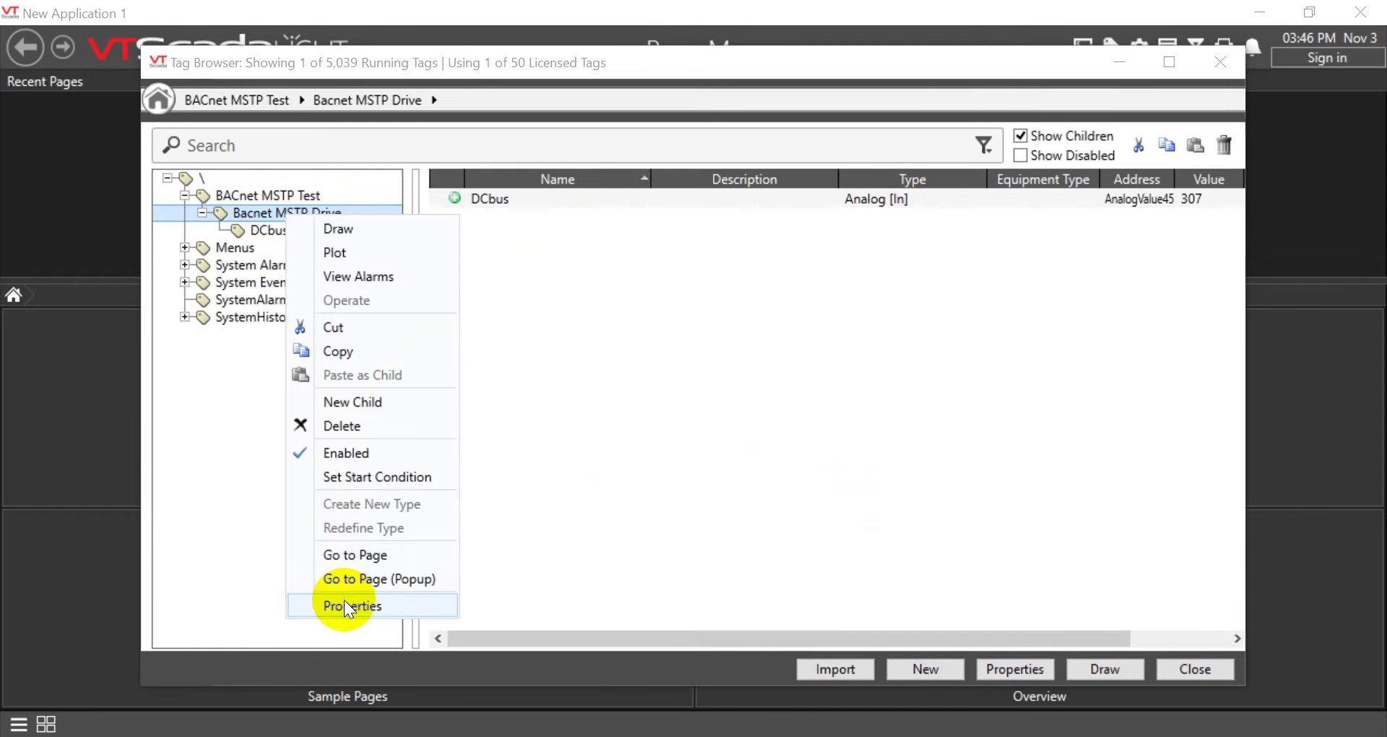
left_click(344, 606)
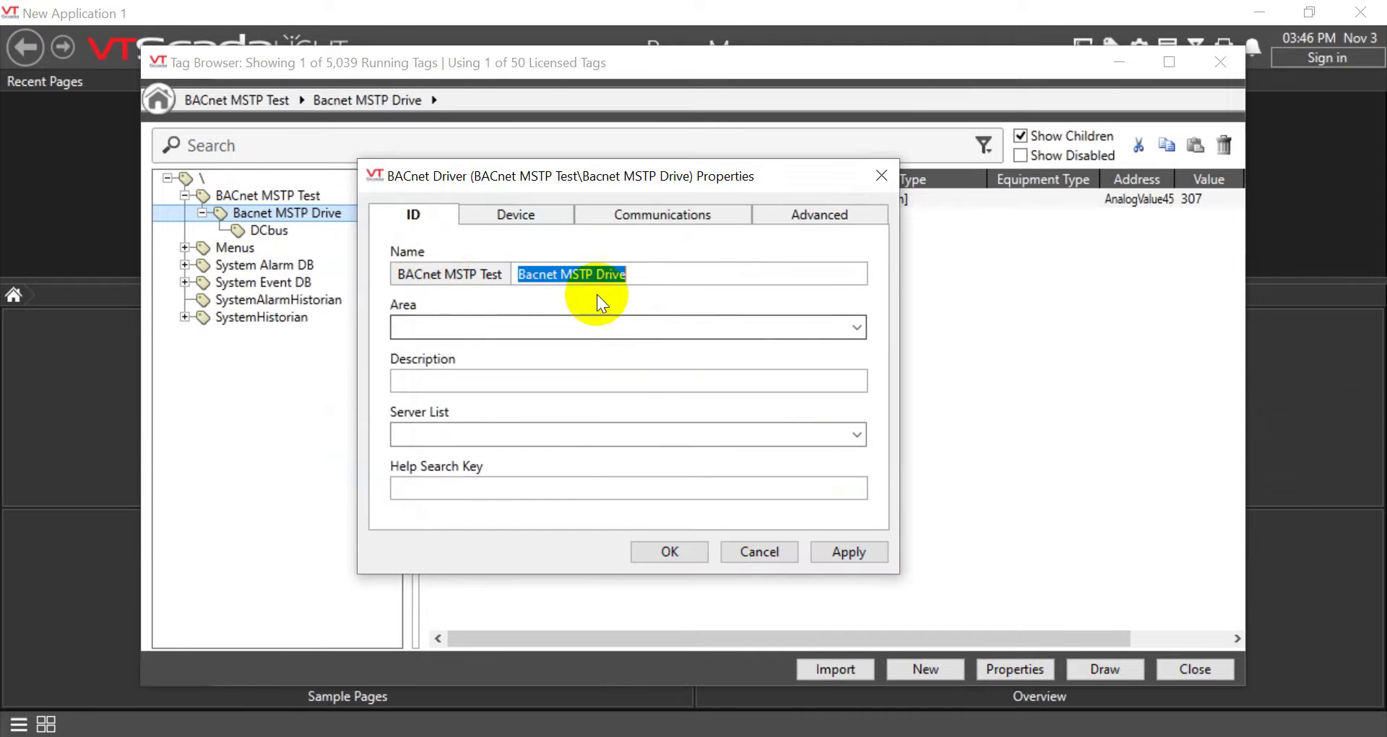
left_click(504, 229)
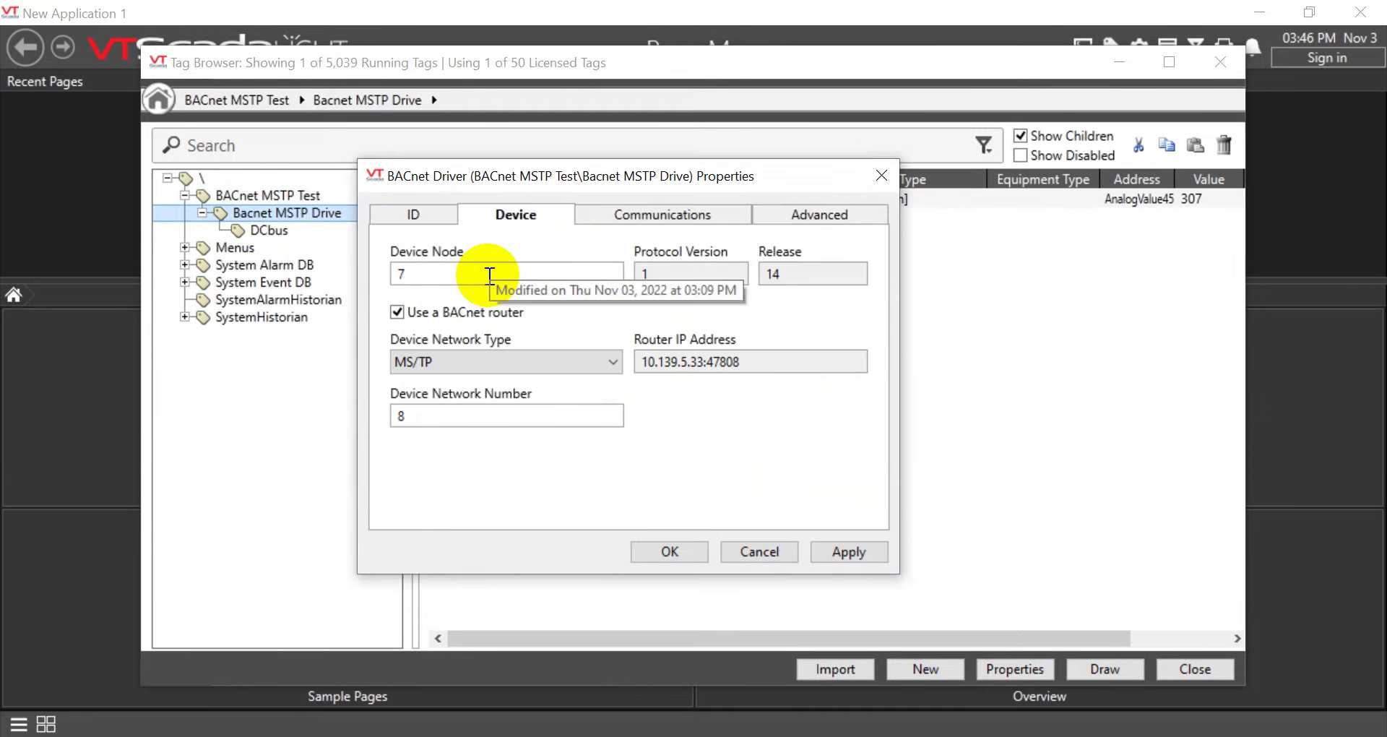
left_click(414, 277)
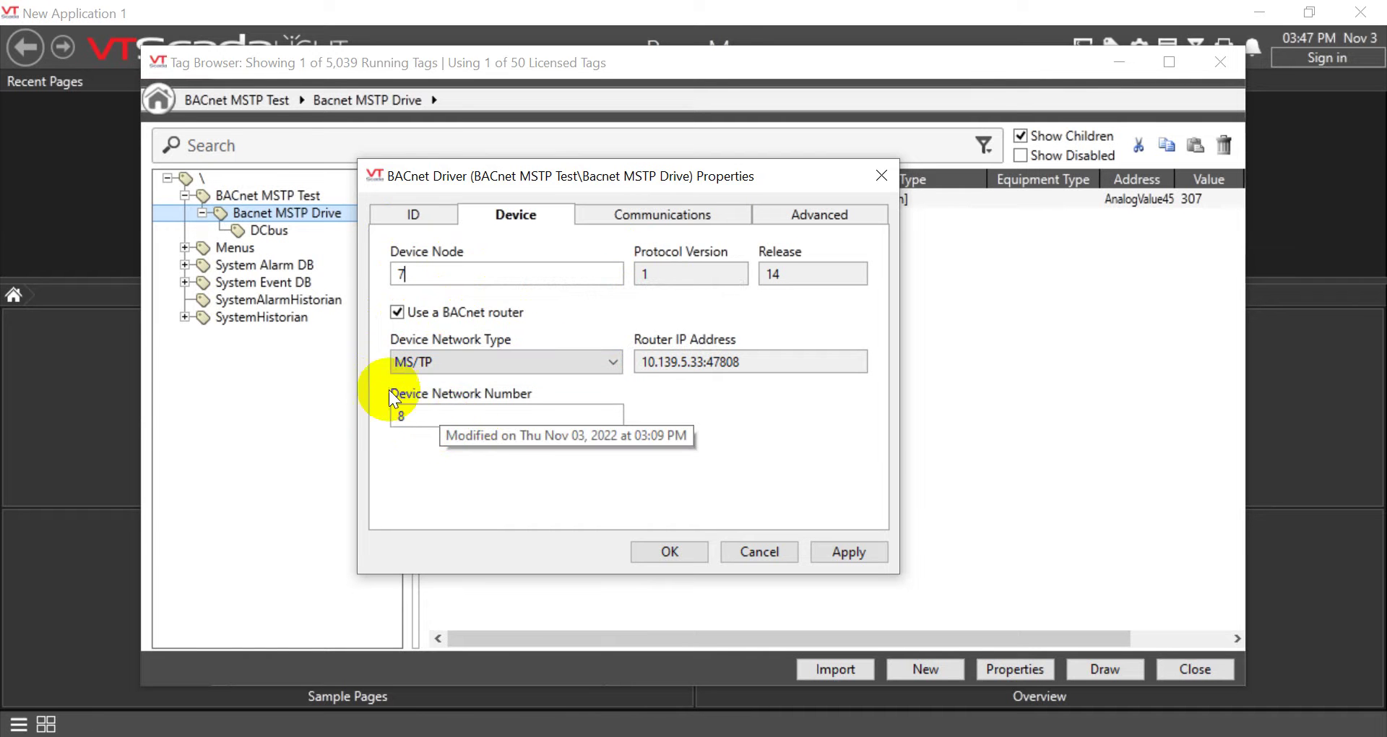
left_click(641, 226)
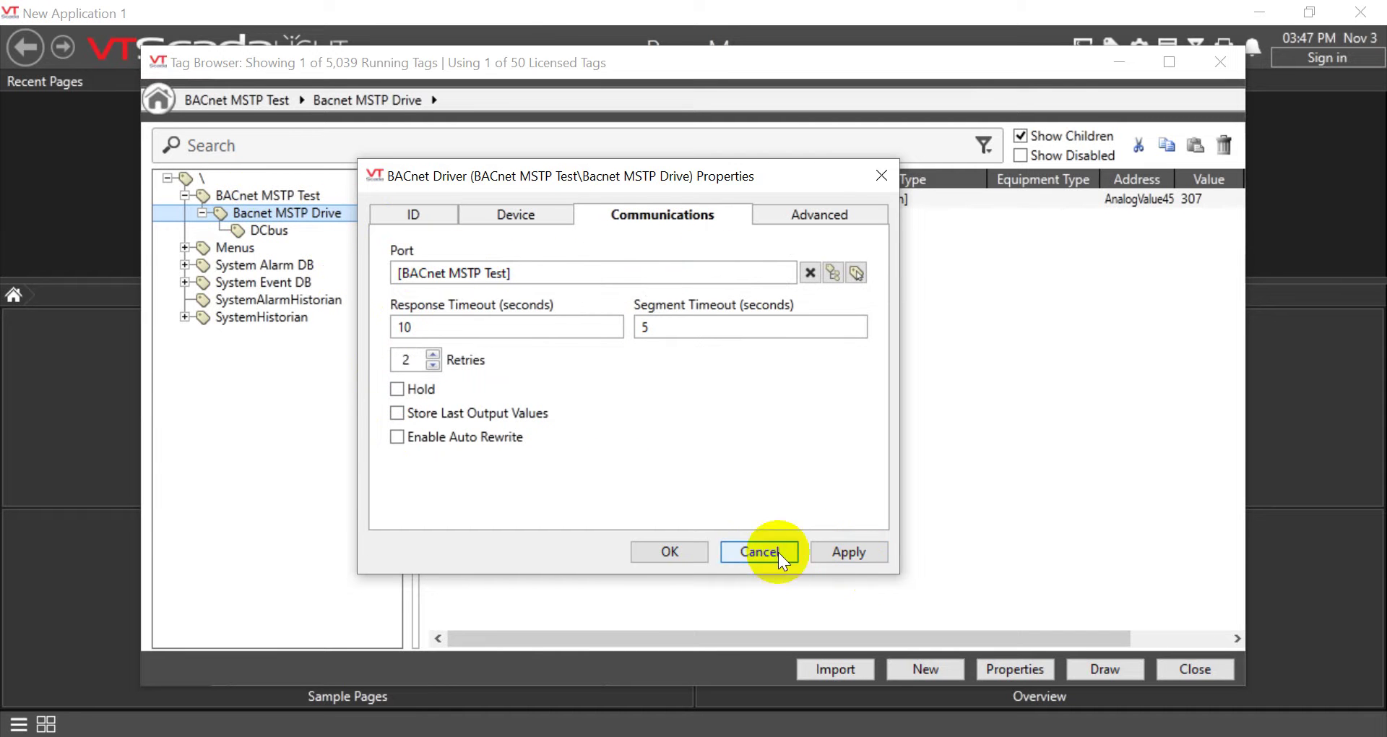
left_click(838, 549)
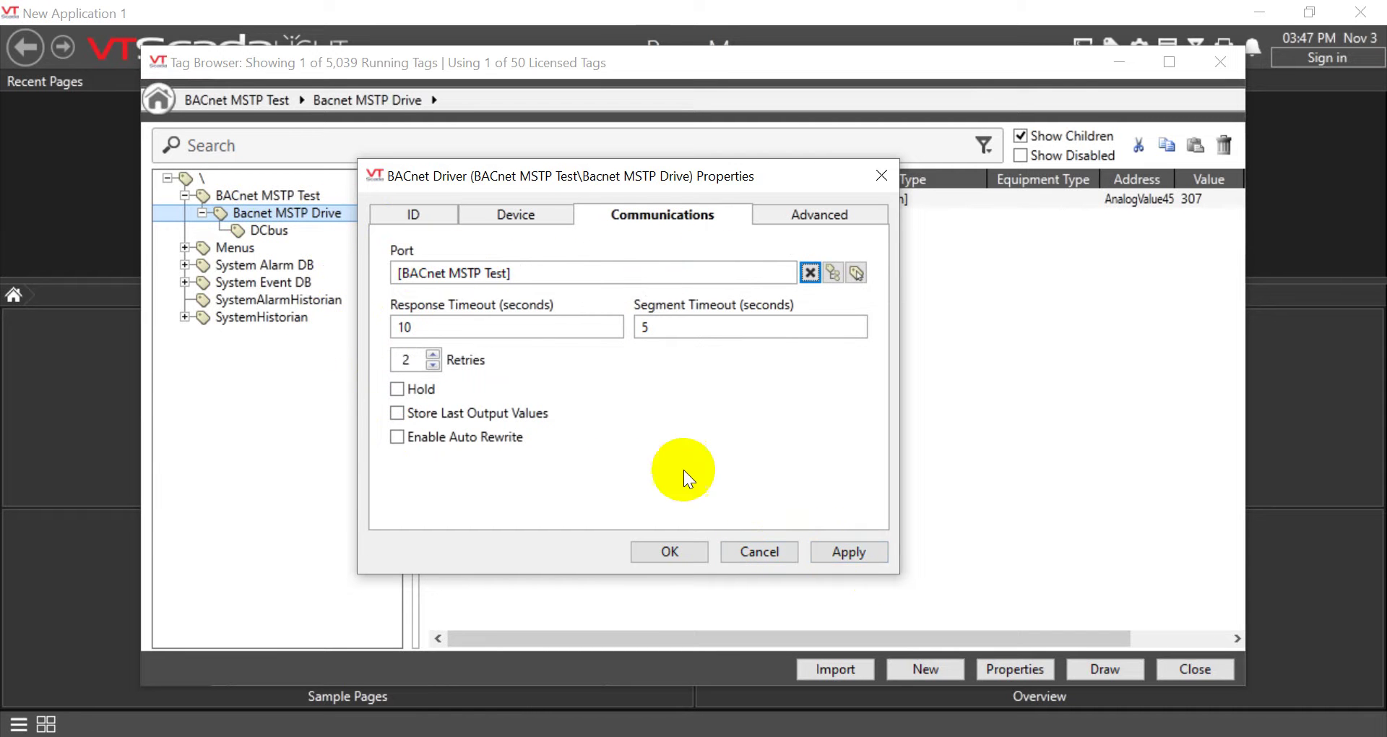
Close the driver properties and view the DCbus tag's name and I/O settings.
left_click(679, 547)
left_click(268, 230)
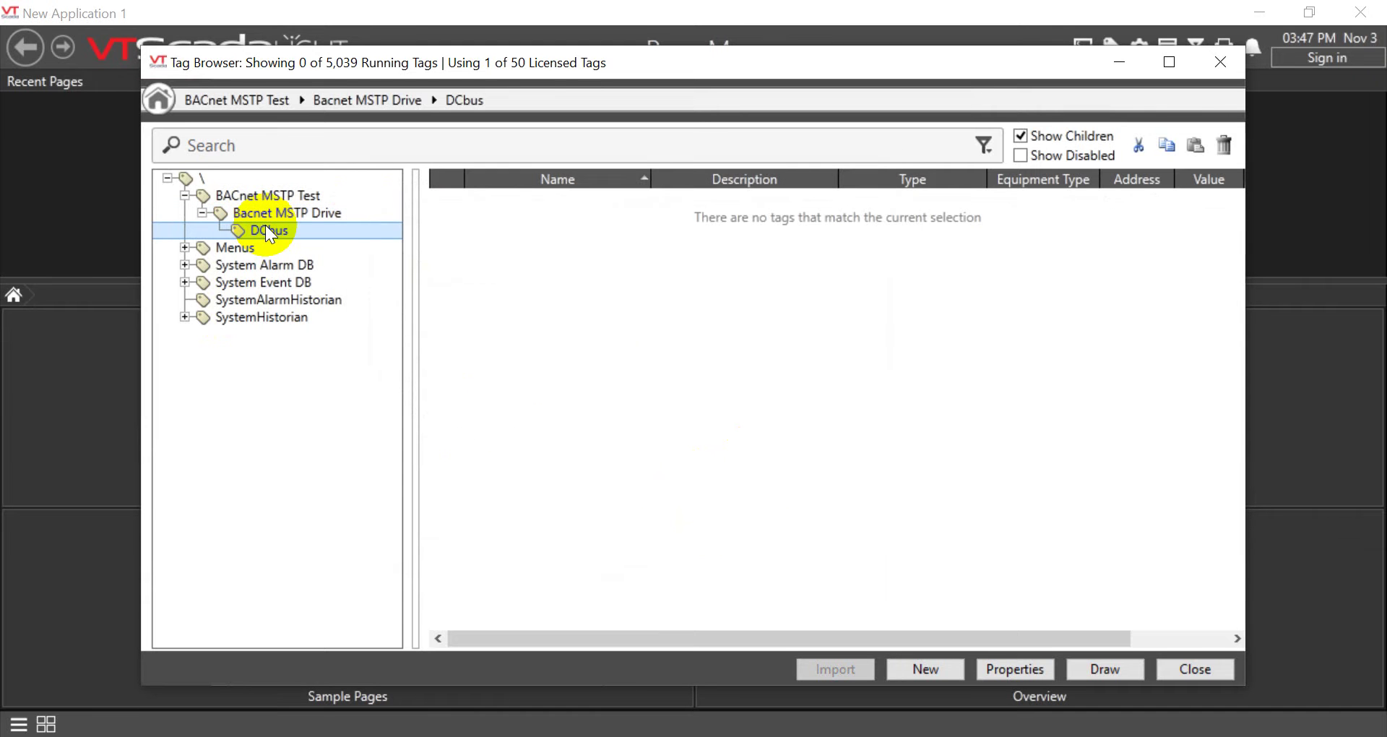
right_click(268, 235)
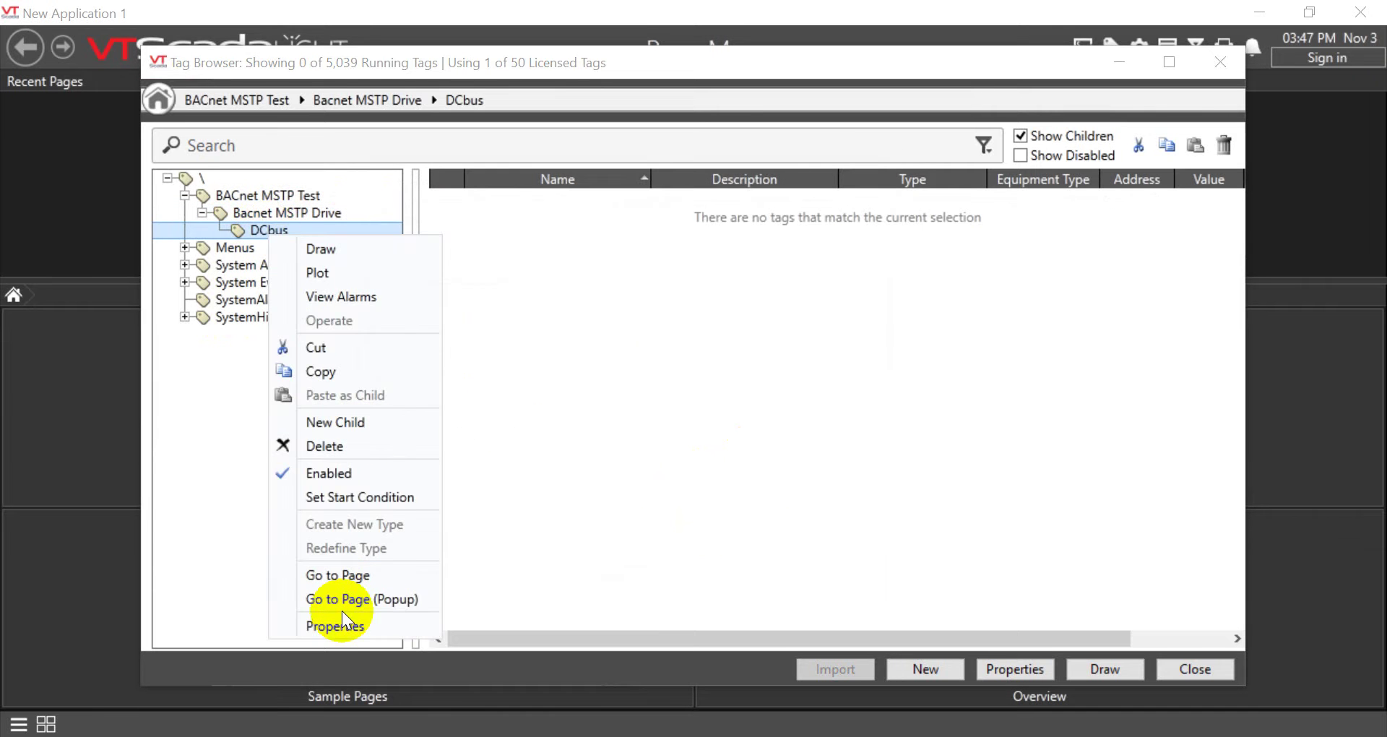
left_click(343, 618)
left_click_drag(366, 131, 657, 174)
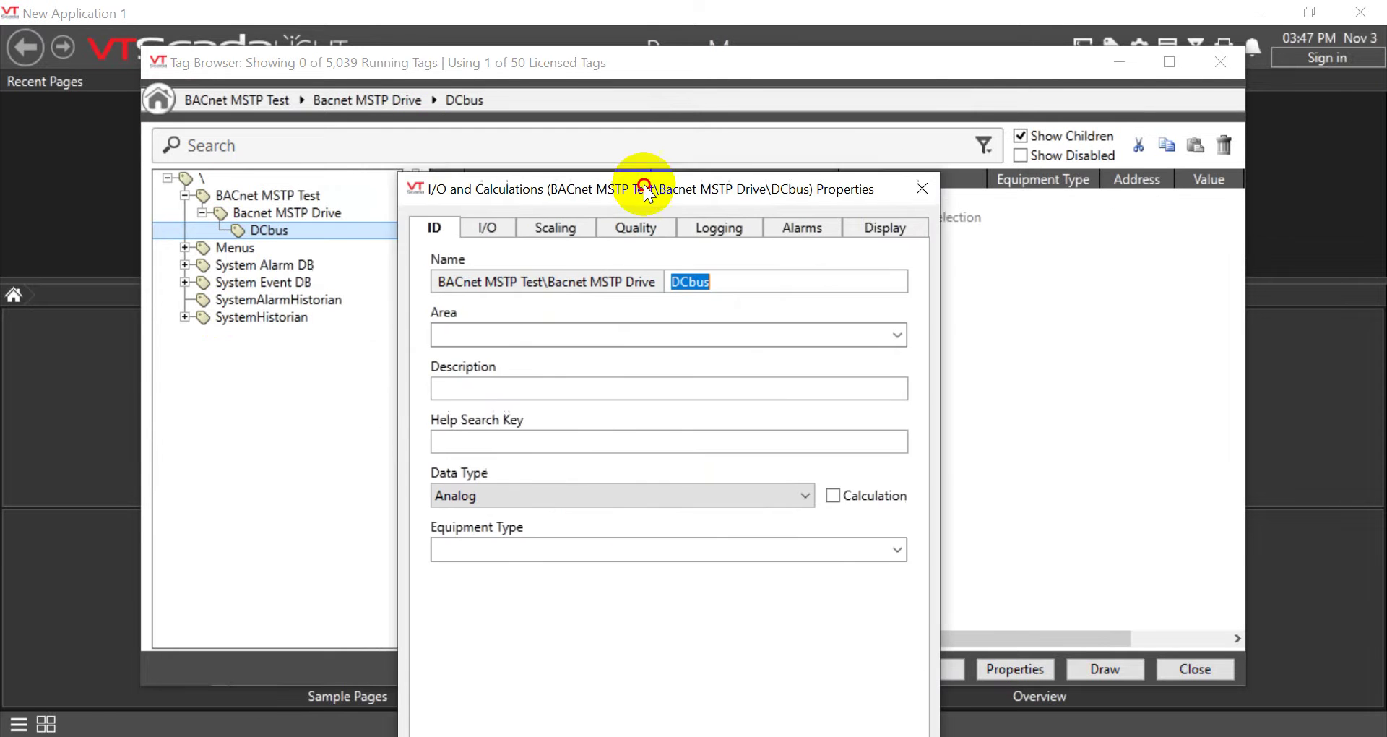
left_click(725, 262)
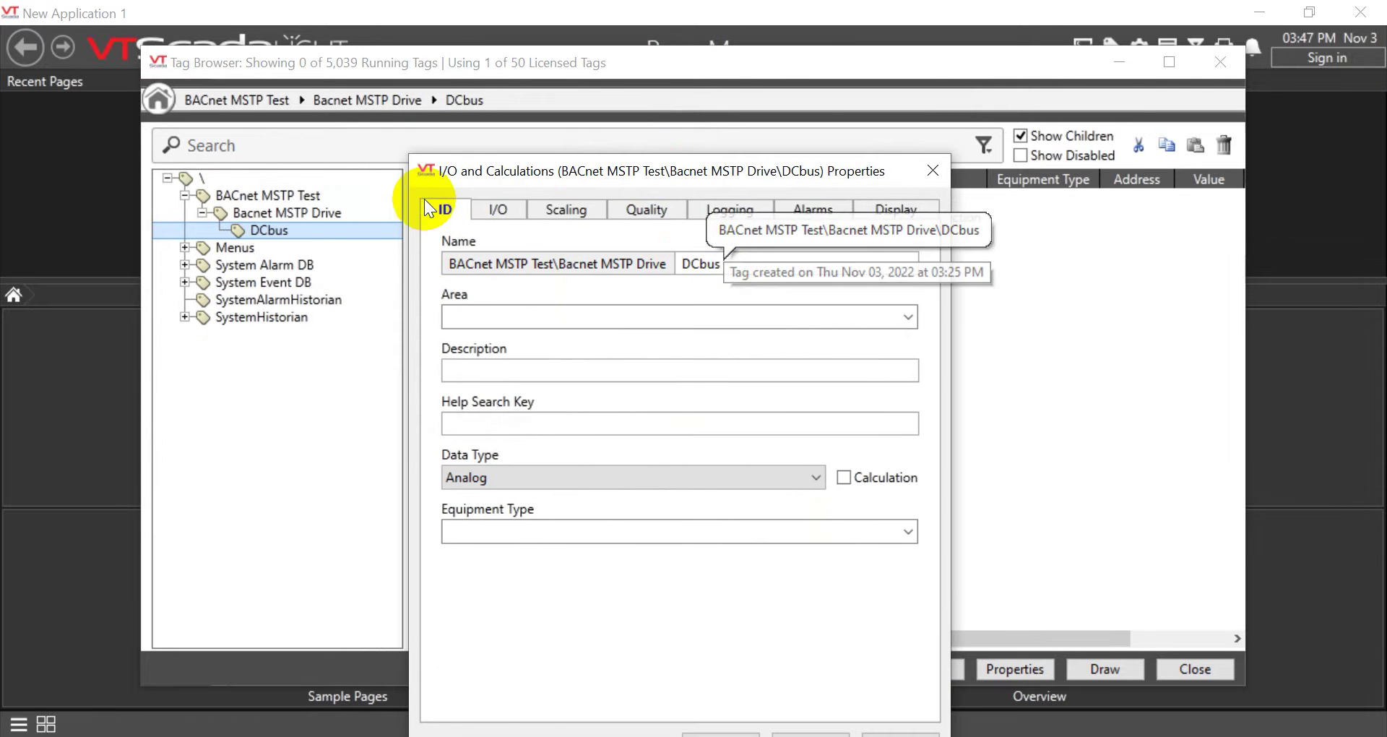
left_click(486, 210)
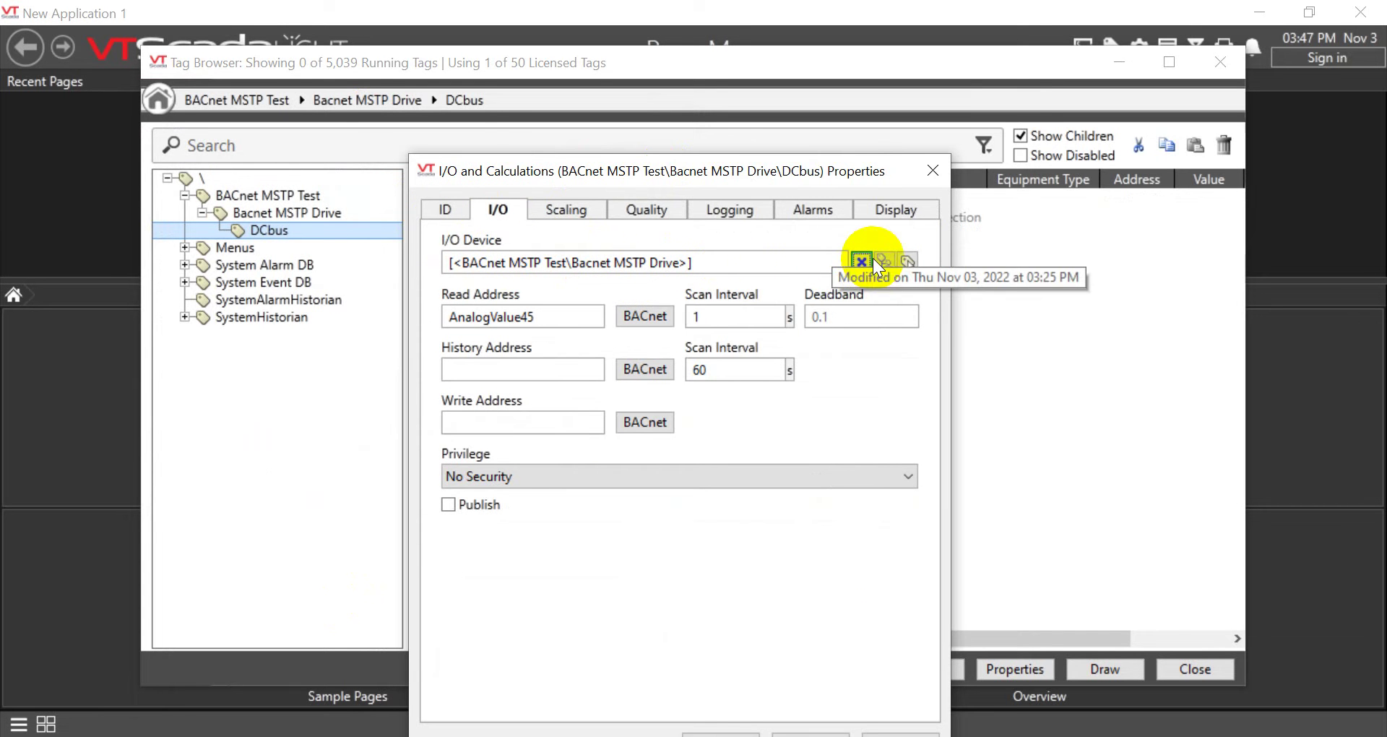
Confirm the DCbus read address is Analog Value 45 and save the tag properties.
left_click(634, 317)
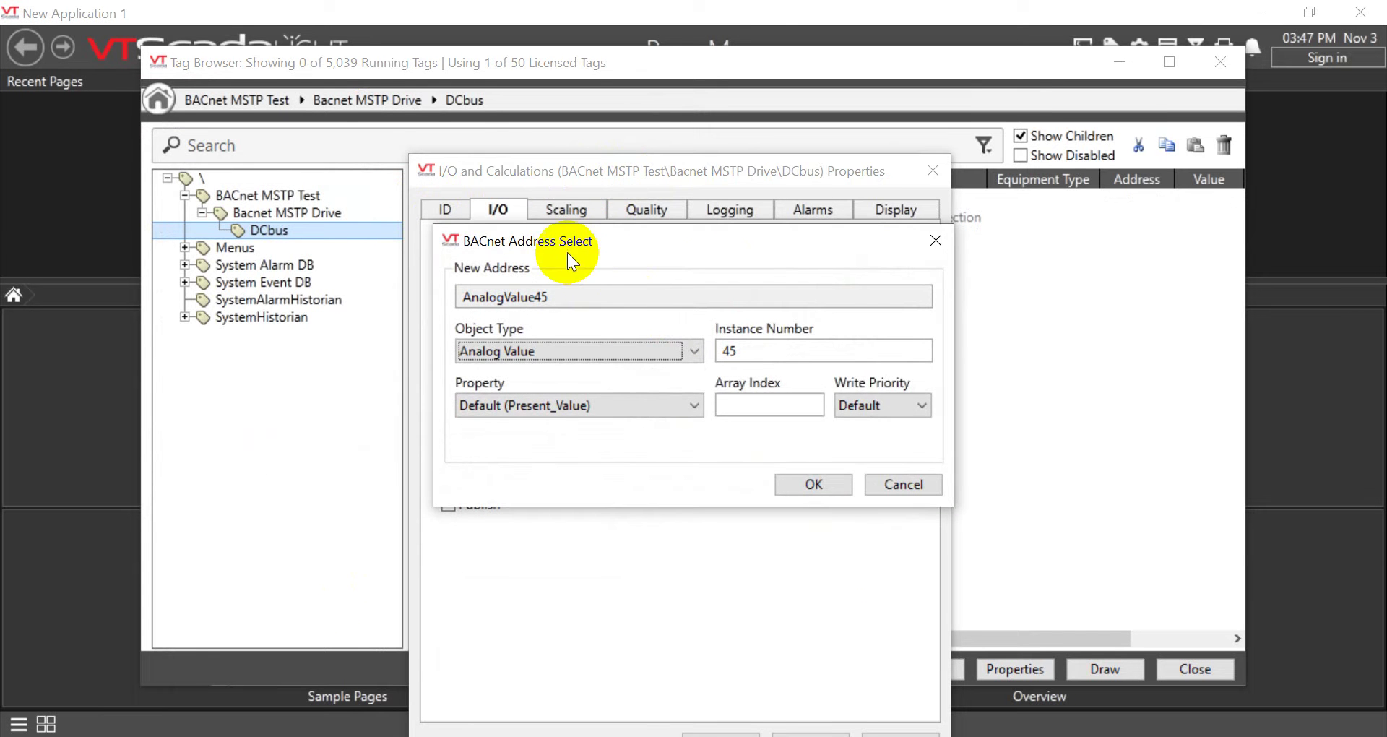
left_click_drag(570, 245, 558, 357)
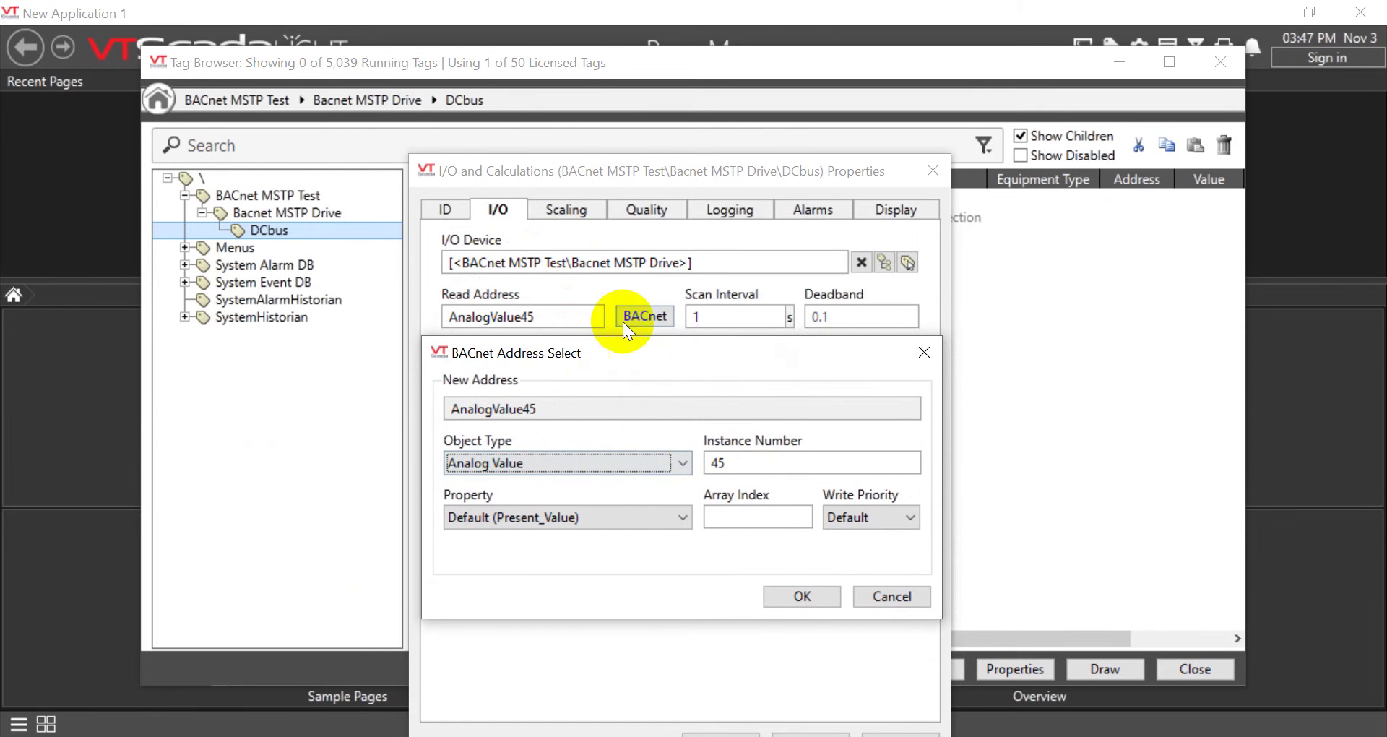
left_click(809, 600)
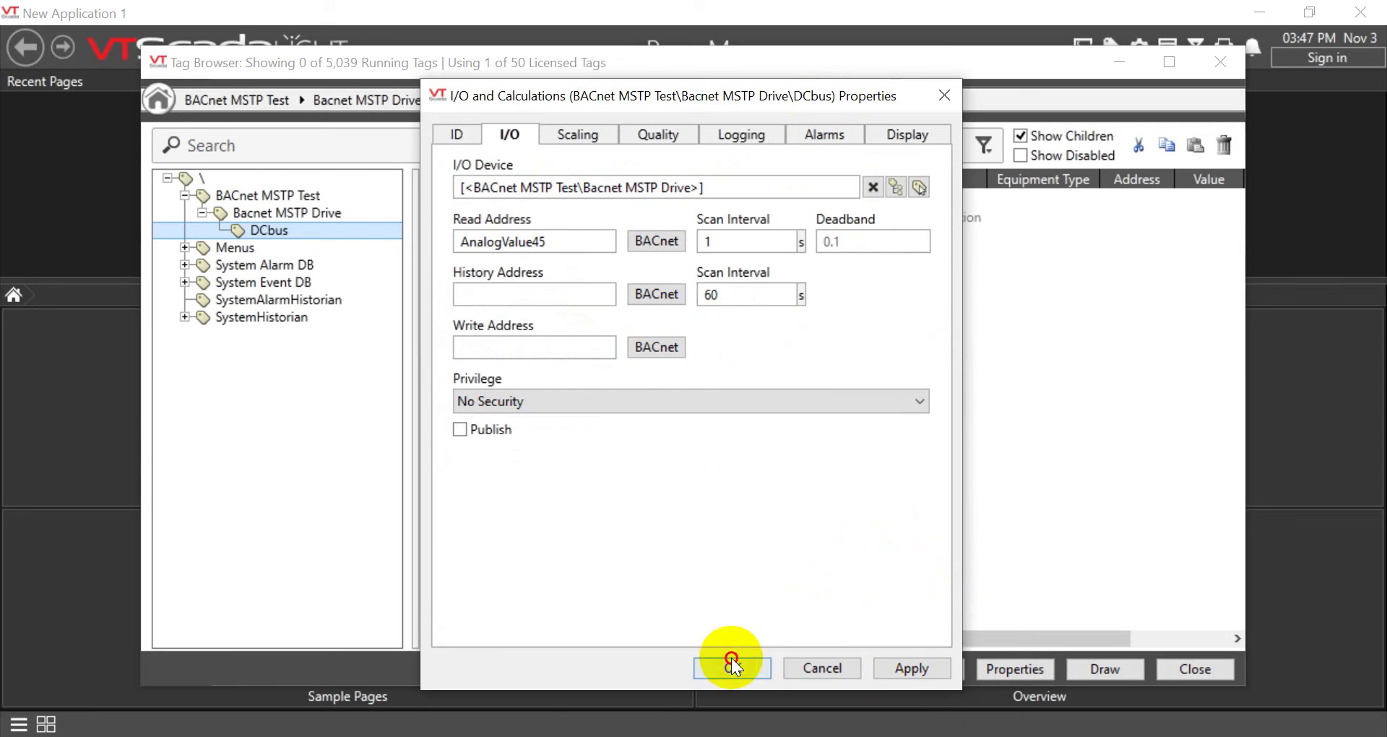
left_click(728, 665)
left_click(282, 197)
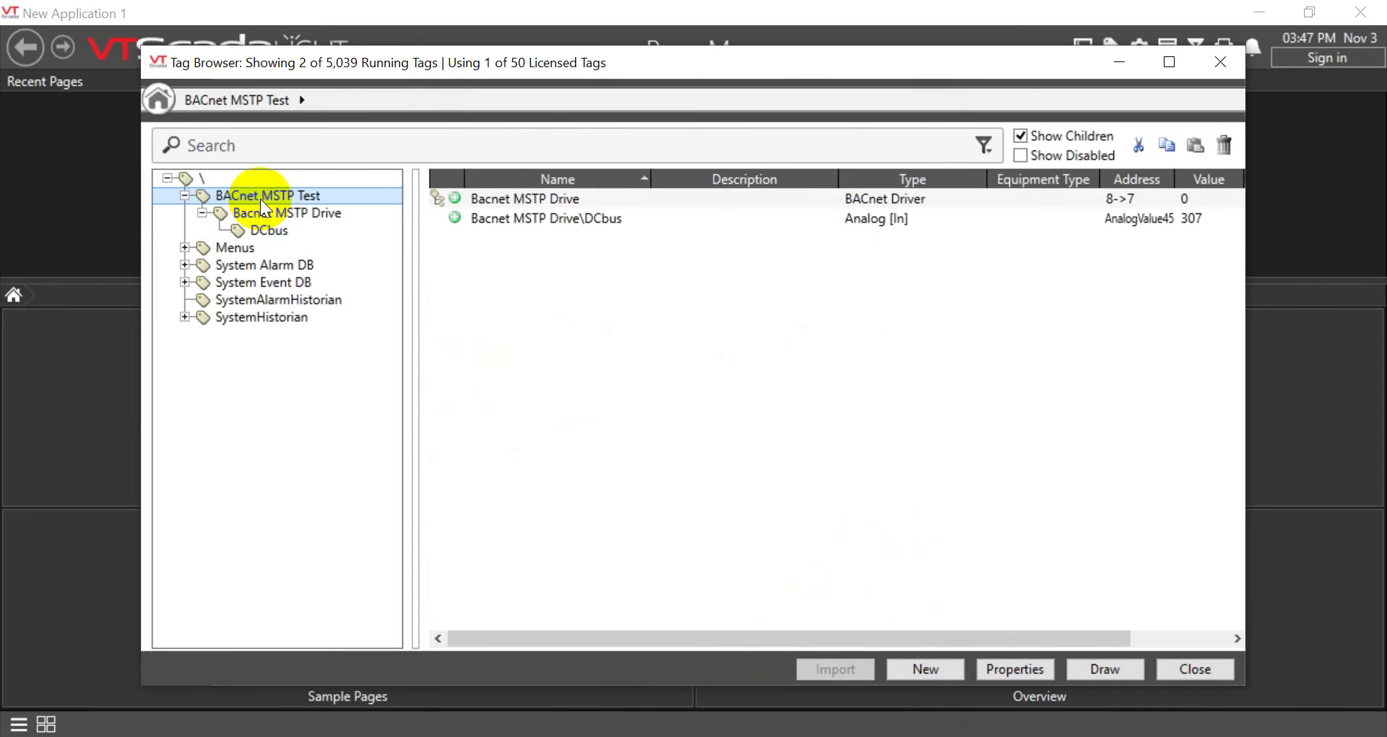